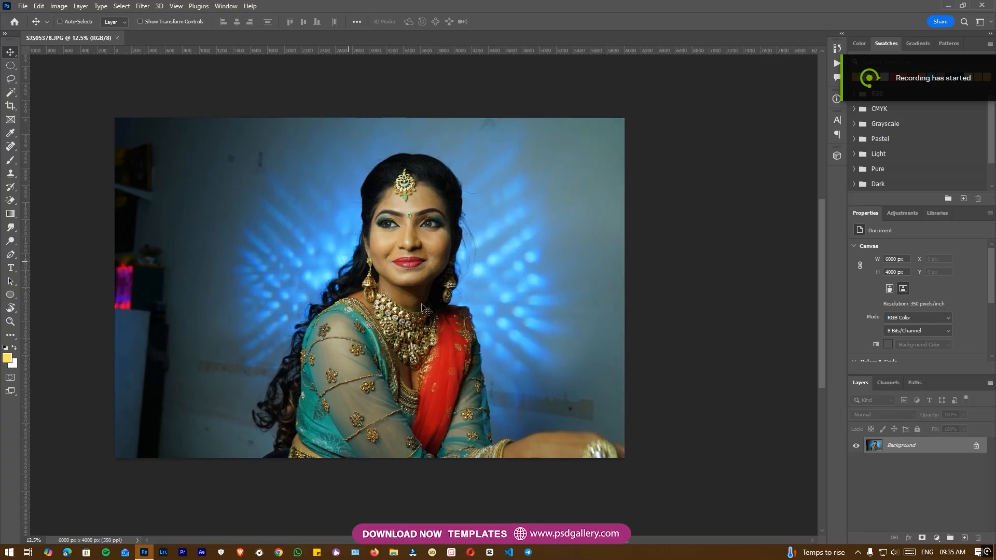
Step: Remove the small bumps beside the nose and on the nearby cheek with the Spot Healing Brush at 25 px
scroll(386, 358, "up", 4)
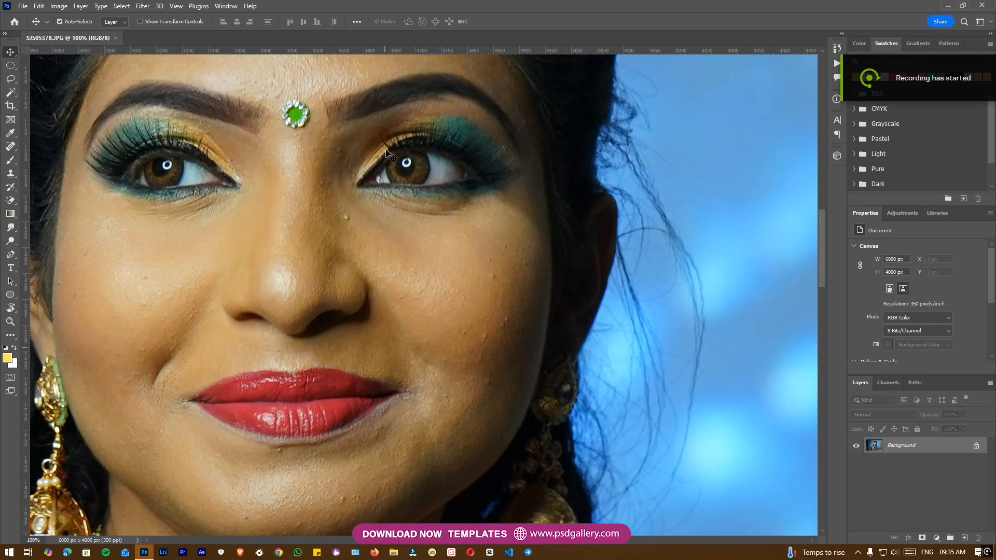
key("j")
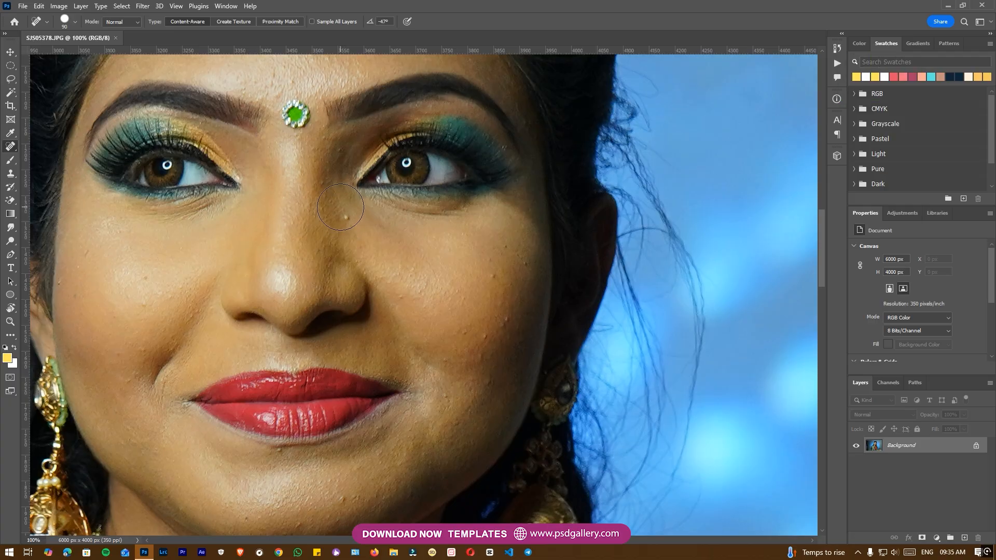
key("bracketleft")
key("bracketleft")
key("bracketleft")
key("bracketleft")
left_click_drag(426, 410, 639, 329)
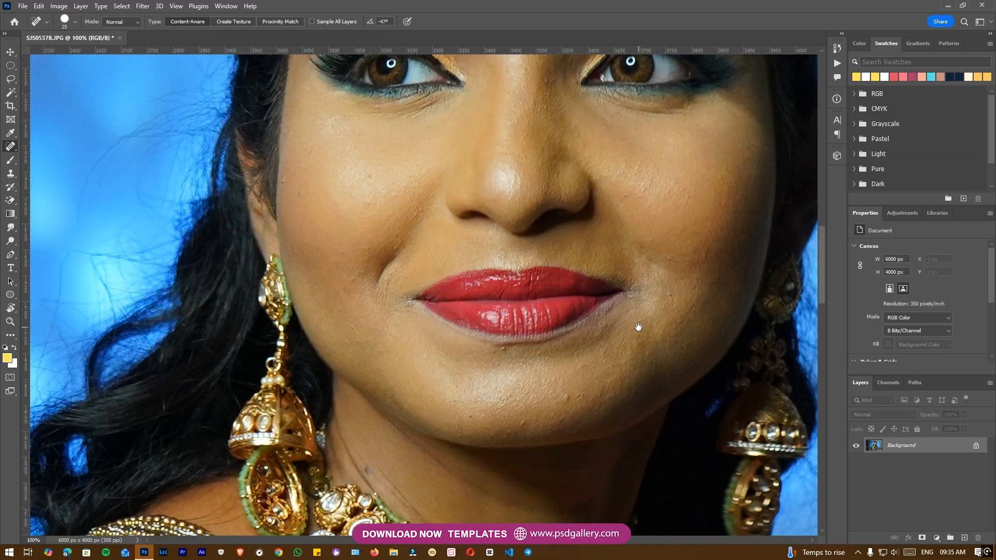
Step: Heal the dark spots and small bumps on the cheek nearest the ear on the image's left side
key("ctrl+plus")
left_click_drag(323, 102, 321, 223)
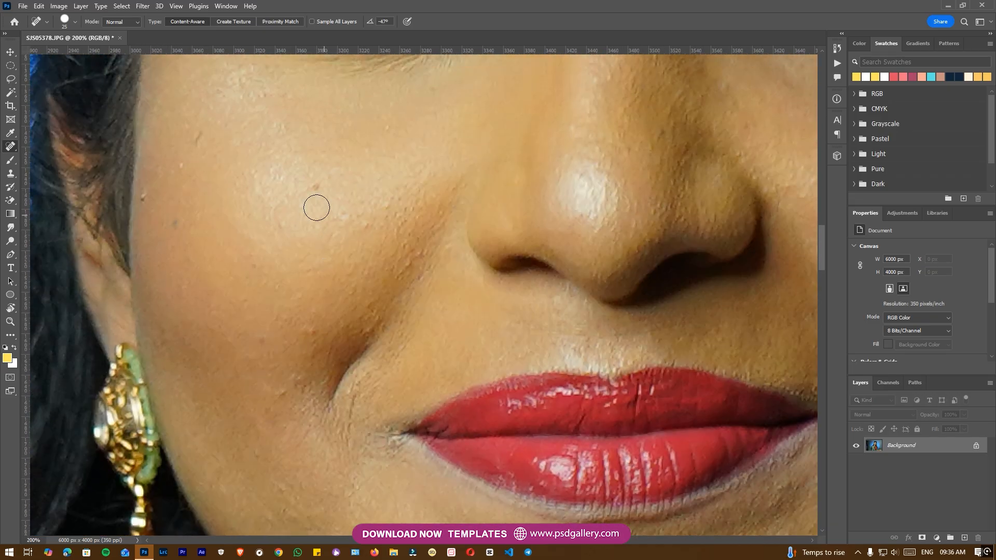
left_click(147, 194)
left_click(205, 129)
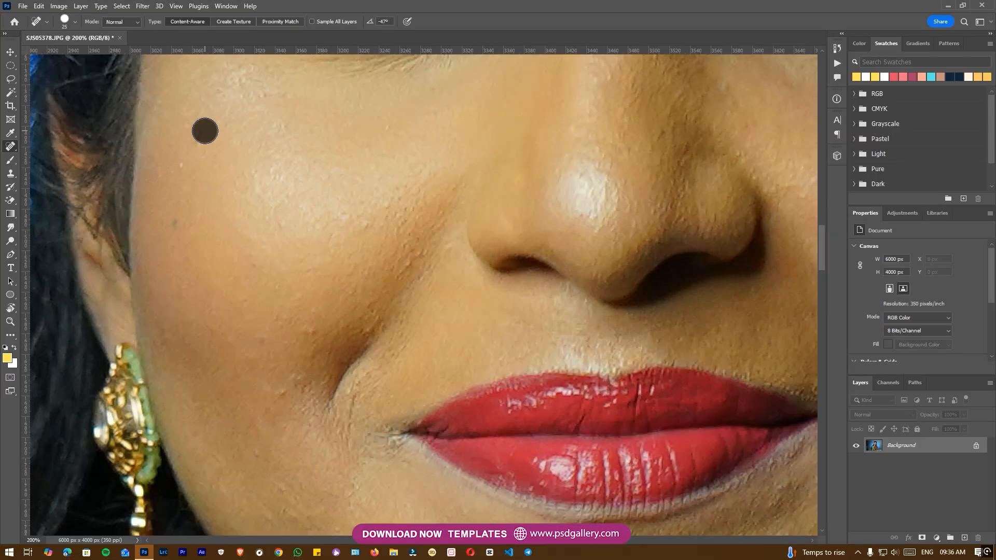
left_click(174, 228)
left_click(179, 165)
key("ctrl+0")
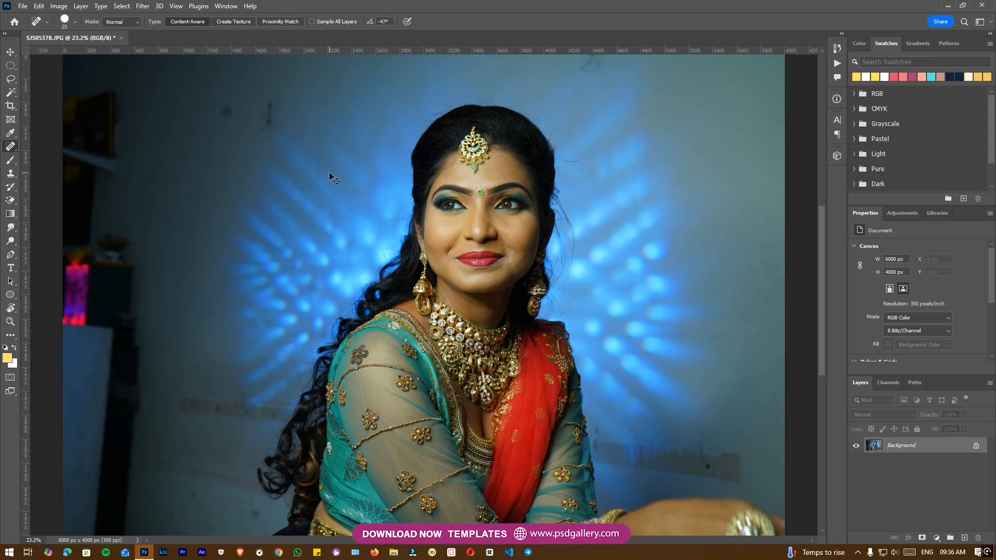
Step: Heal the spots on the chin, below the lower lip and near the mouth corner
scroll(419, 197, "up", 4)
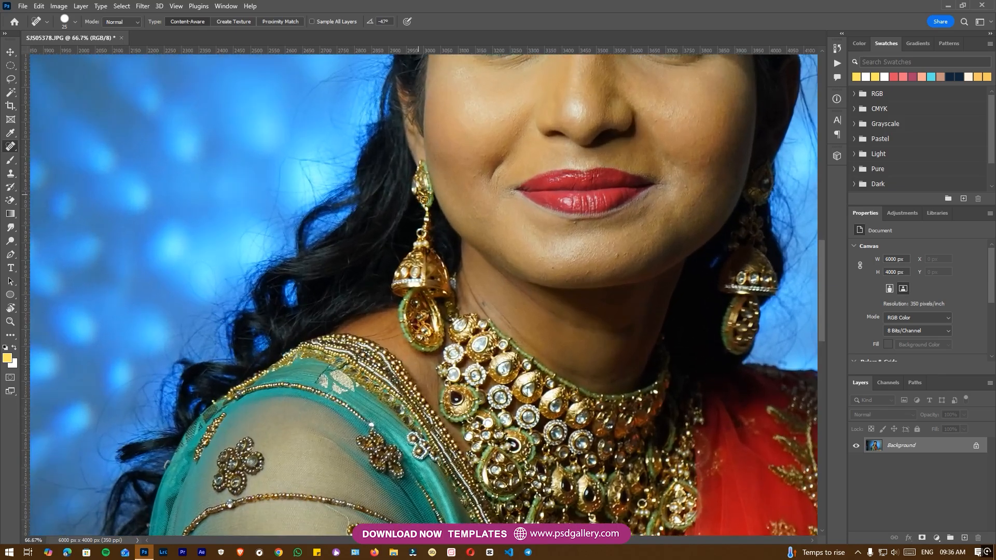
left_click_drag(577, 327, 473, 327)
key("ctrl+plus")
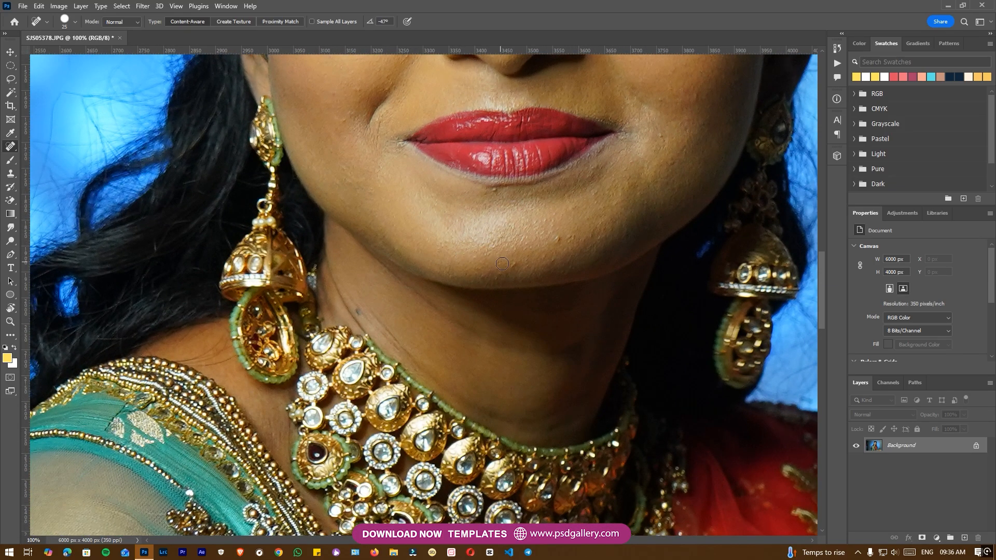
left_click_drag(573, 240, 399, 299)
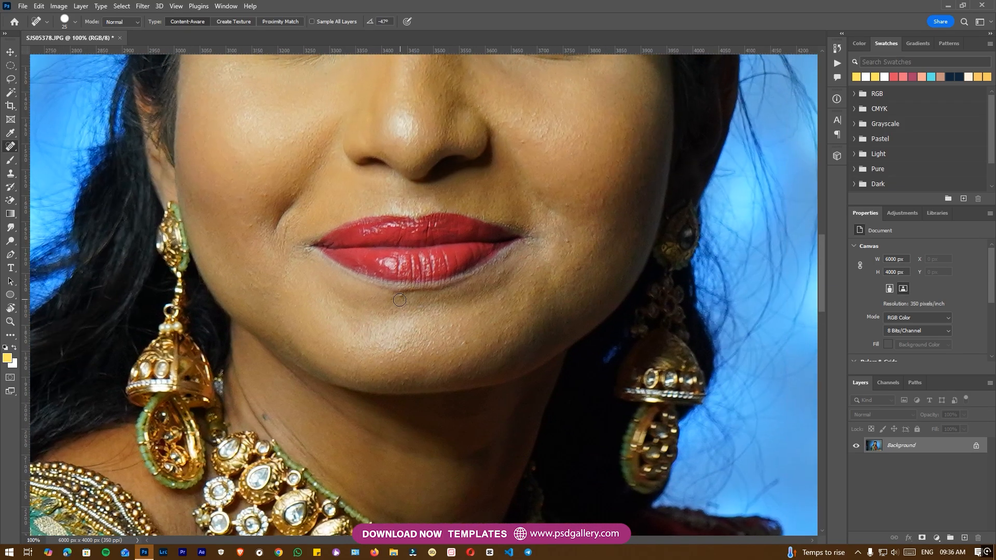
left_click_drag(484, 295, 383, 329)
left_click(493, 254)
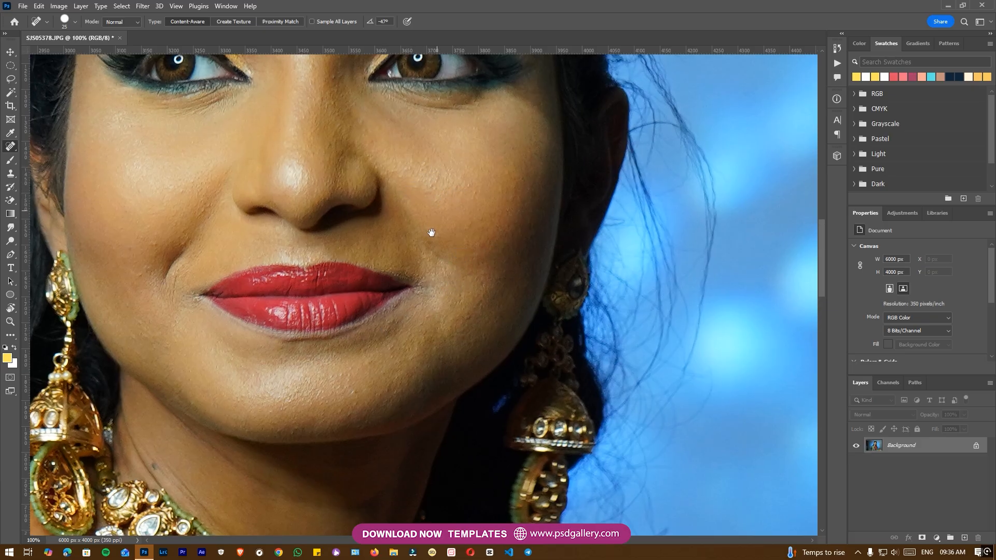
Step: Heal the blemishes on the forehead above the eyebrows and around the green bindi
left_click_drag(431, 232, 418, 317)
key("ctrl+plus")
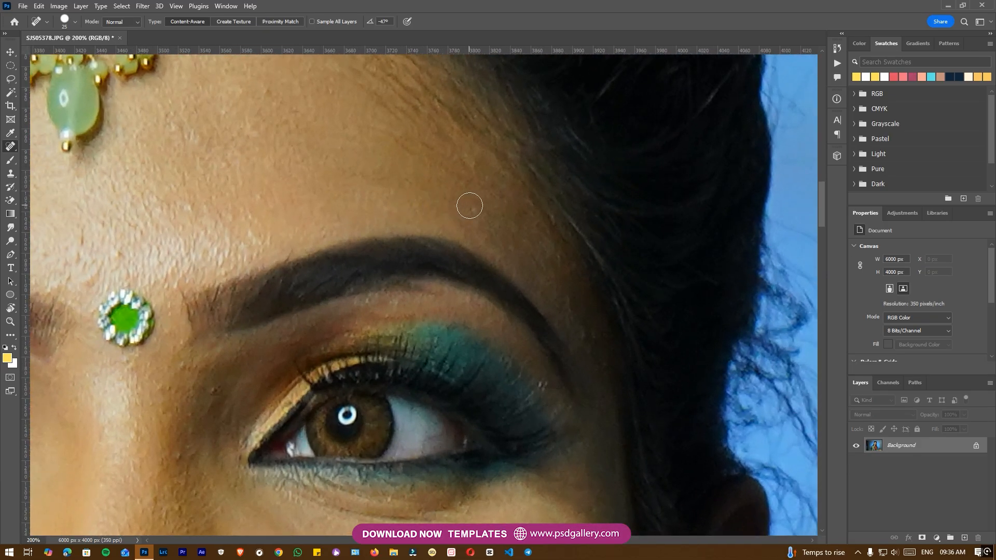
left_click_drag(252, 239, 534, 271)
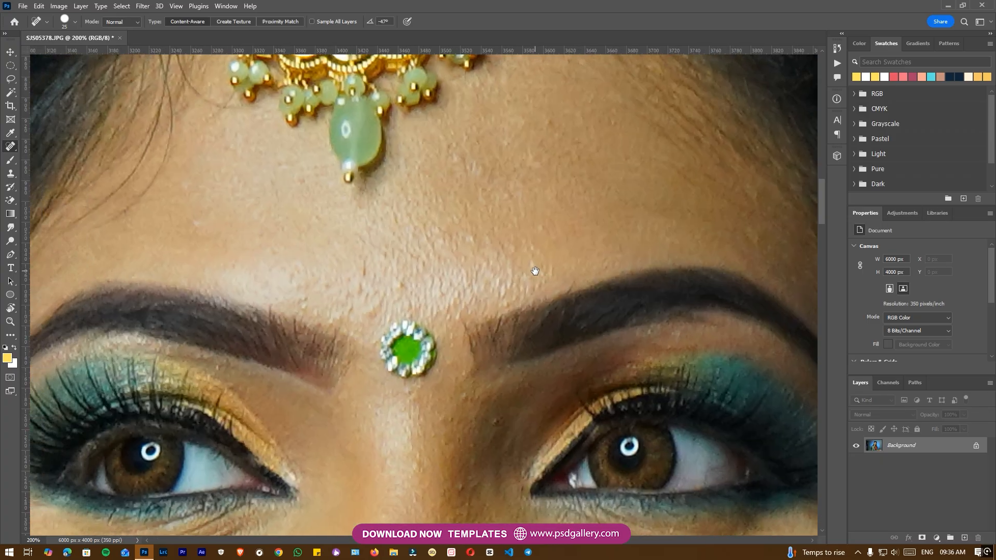
left_click(193, 222)
left_click(307, 295)
left_click(348, 301)
left_click(367, 269)
left_click(368, 307)
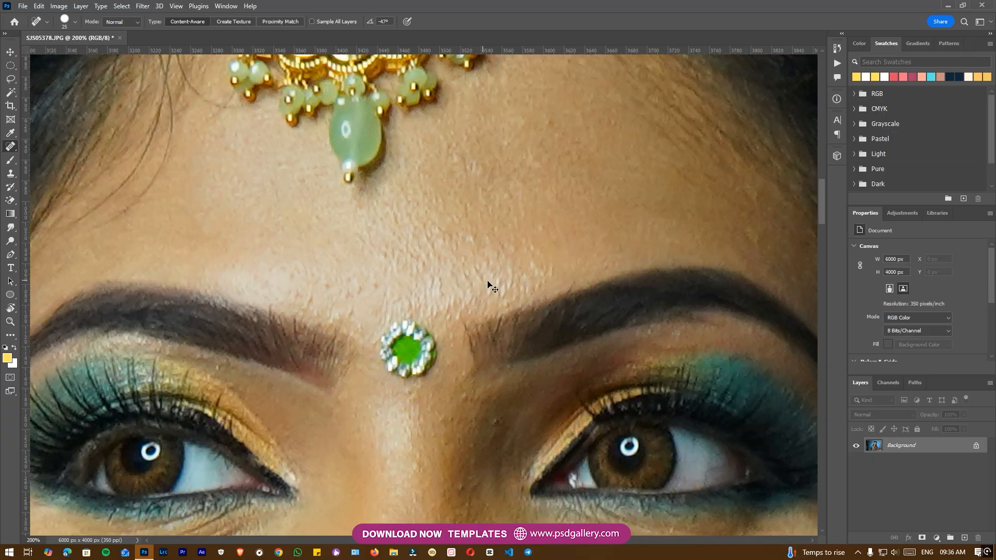
Step: Remove the stray hair strands sticking out beside the head against the blue background
key("ctrl+minus")
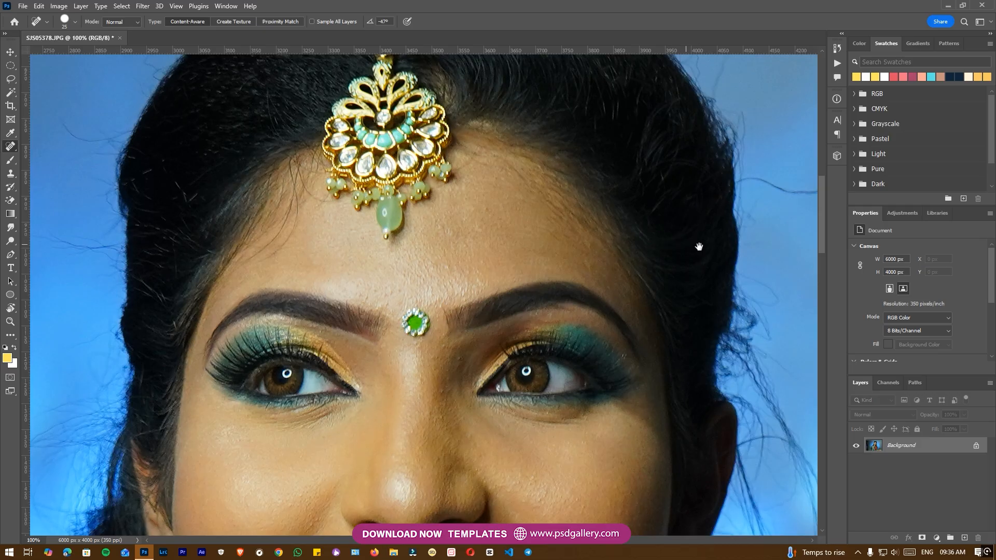
left_click_drag(699, 246, 505, 281)
mouse_move(691, 205)
left_mouse_down()
mouse_move(638, 225)
mouse_move(540, 216)
left_mouse_up()
key("ctrl+minus")
key("ctrl+minus")
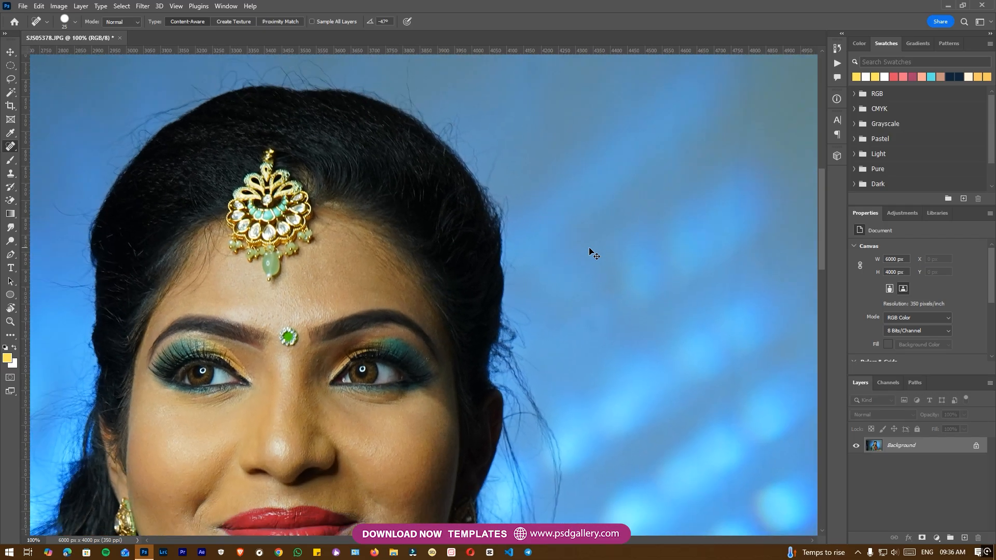
left_click_drag(369, 251, 444, 308)
key("ctrl+plus")
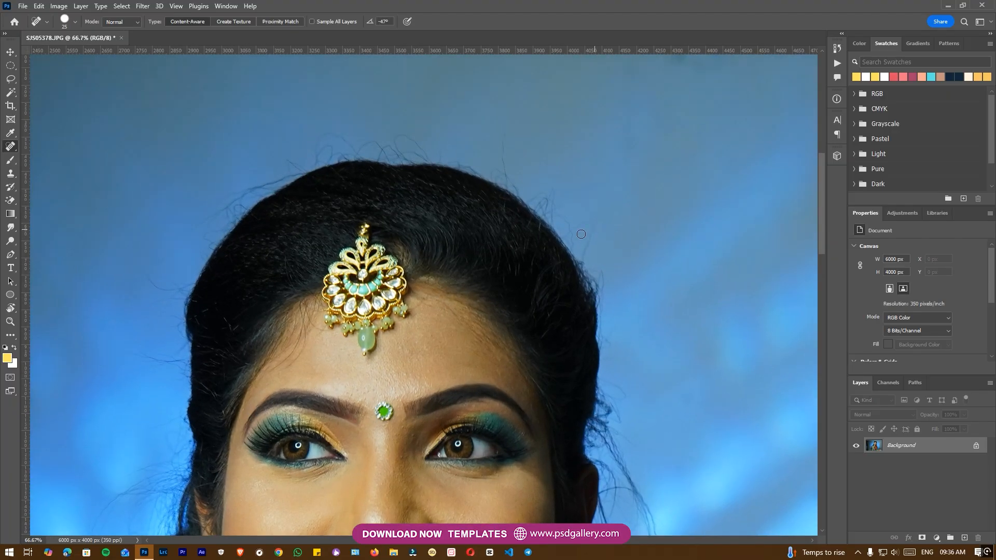
left_click_drag(593, 237, 594, 237)
Step: Heal the remaining spots on the forehead below the hair ornament and beside the bindi
left_click_drag(493, 275, 504, 191)
key("ctrl+plus")
key("ctrl+plus")
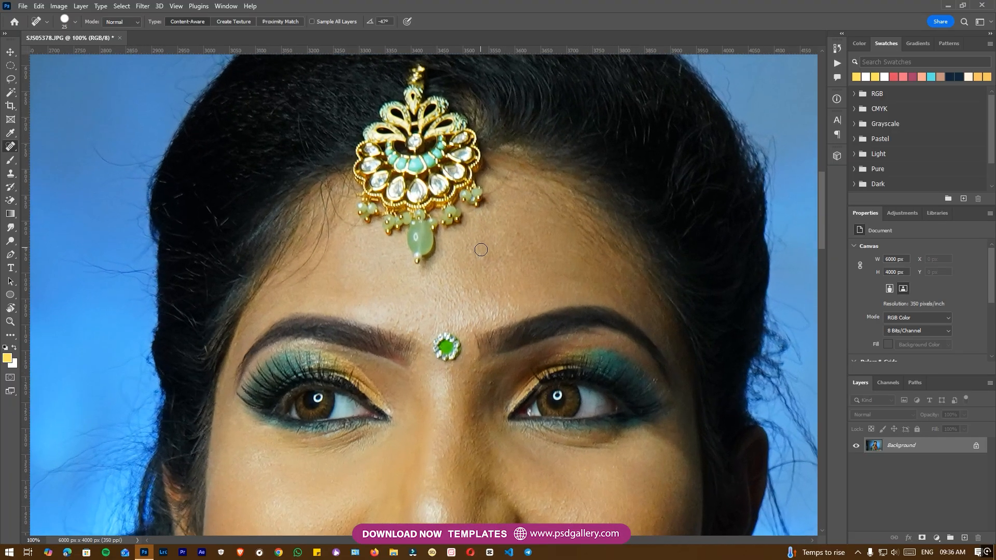
left_click_drag(483, 256, 485, 257)
left_click(431, 312)
Step: Enlarge the healing brush to 40 px and clean up the remaining spots on the chin and nose
key("ctrl+minus")
mouse_move(455, 379)
left_mouse_down()
mouse_move(436, 248)
mouse_move(411, 173)
left_mouse_up()
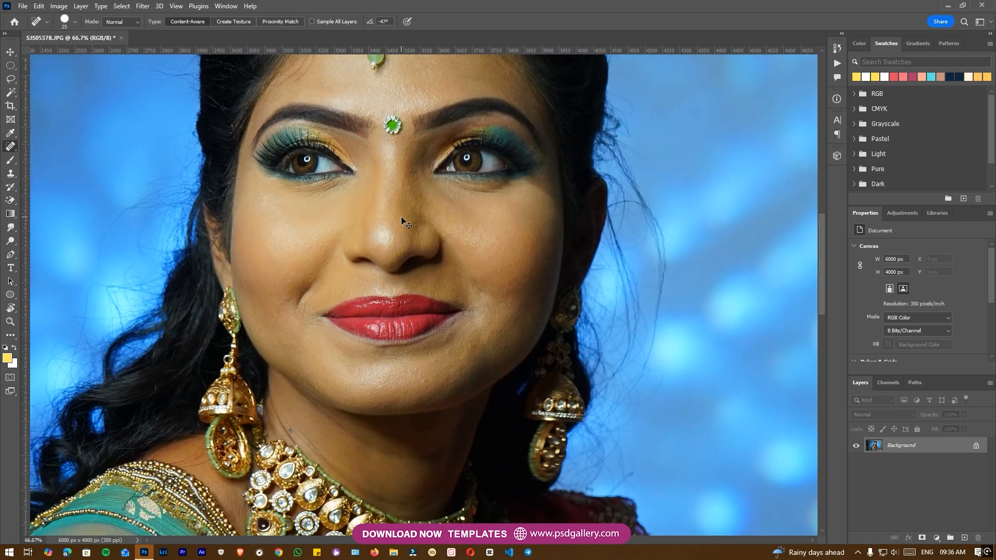
key("ctrl+plus")
left_click(424, 423)
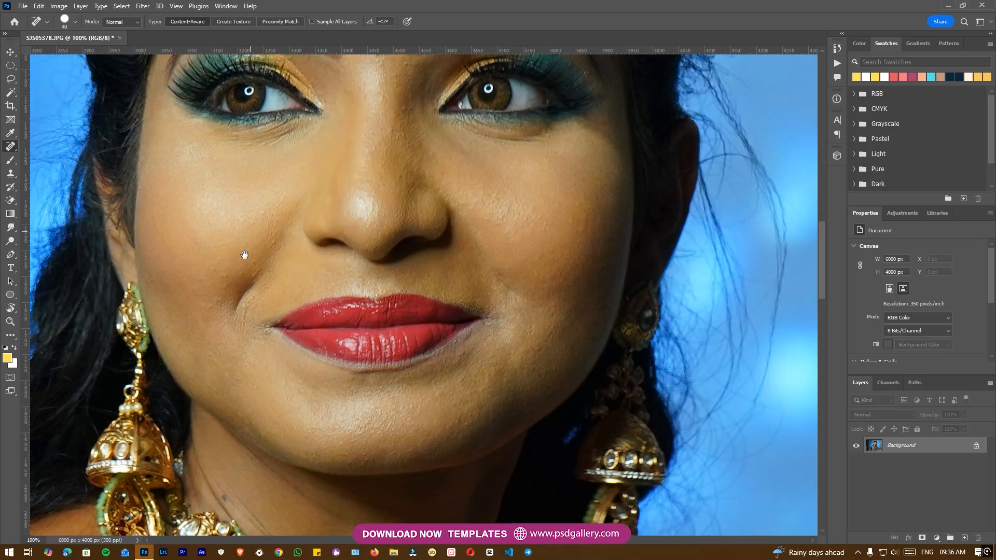
left_click_drag(244, 255, 232, 315)
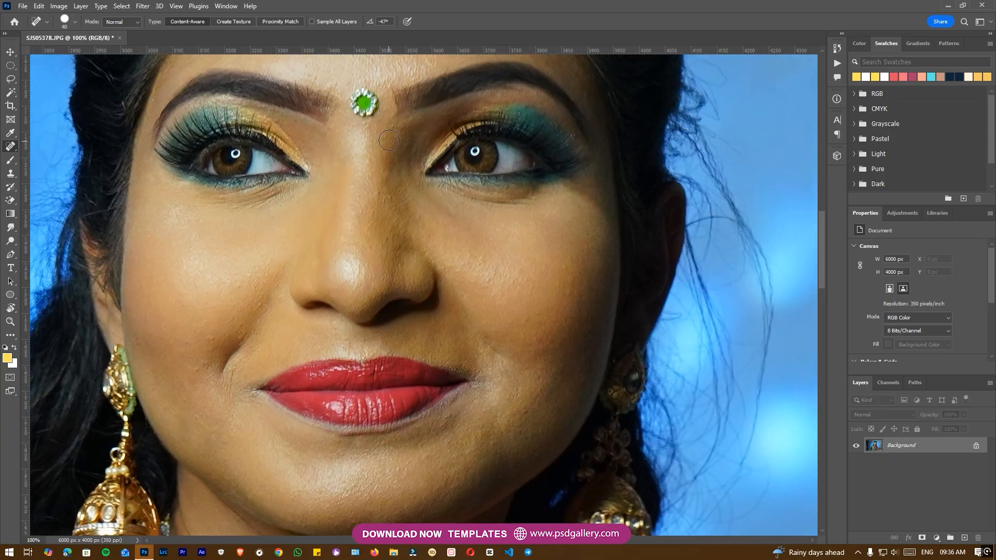
left_click_drag(406, 154, 400, 227)
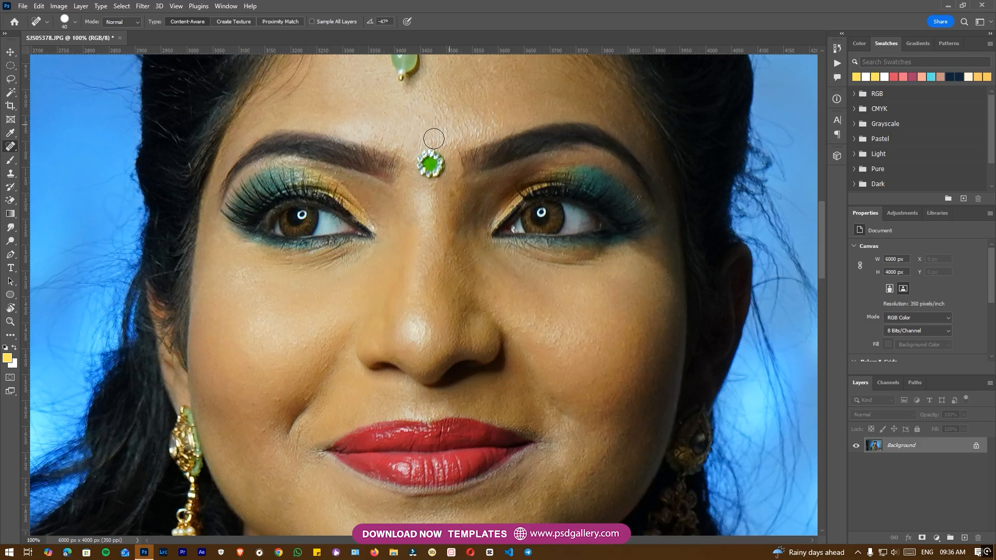
Step: Examine the neck, jewellery, face and full portrait for remaining blemishes
key("ctrl+minus")
scroll(382, 266, "down", 10)
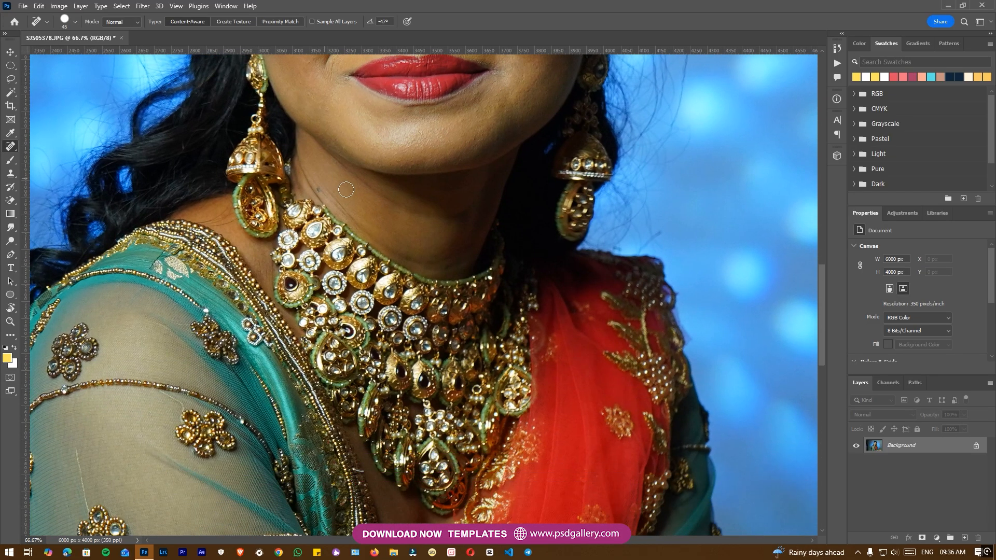
key("ctrl+minus")
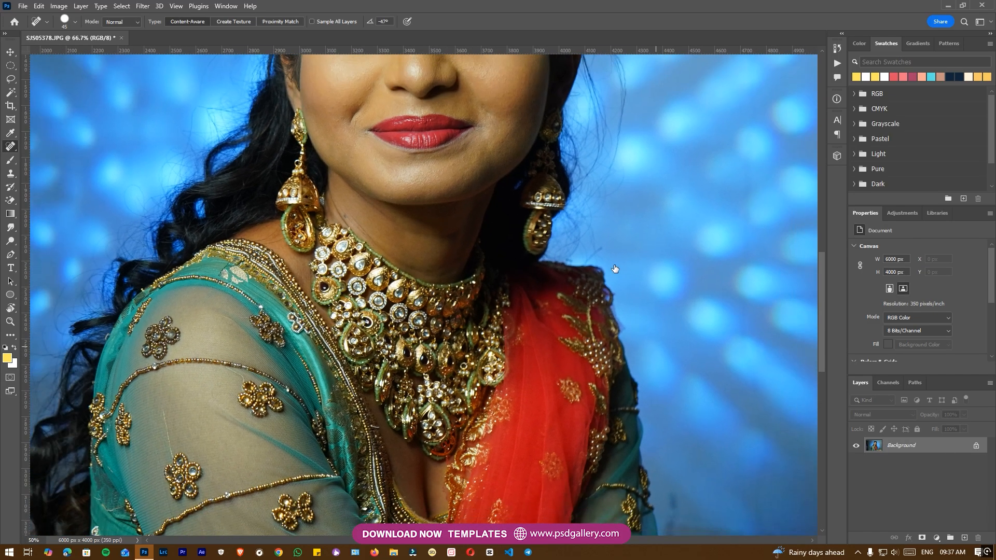
left_click_drag(595, 252, 610, 415)
key("ctrl+plus")
scroll(560, 322, "up", 2)
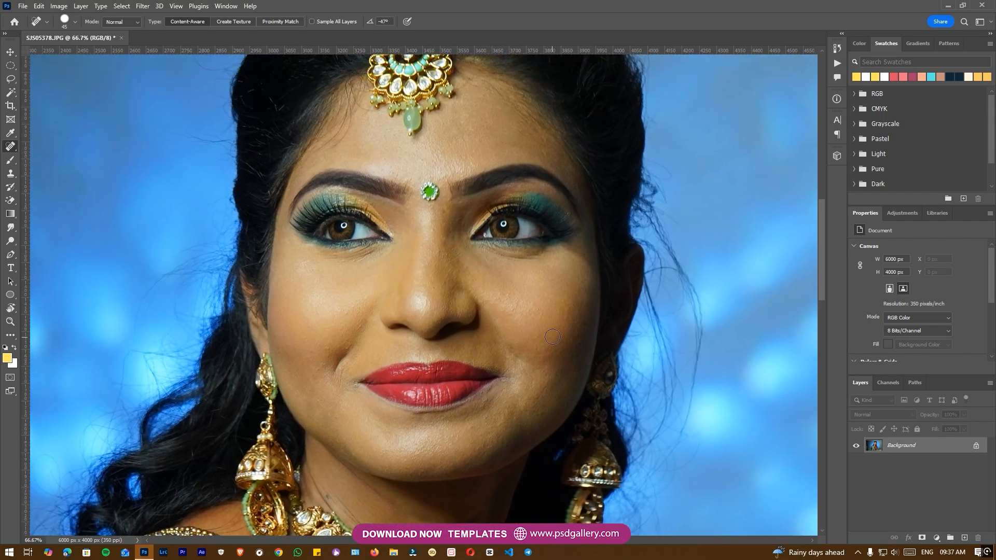
key("v")
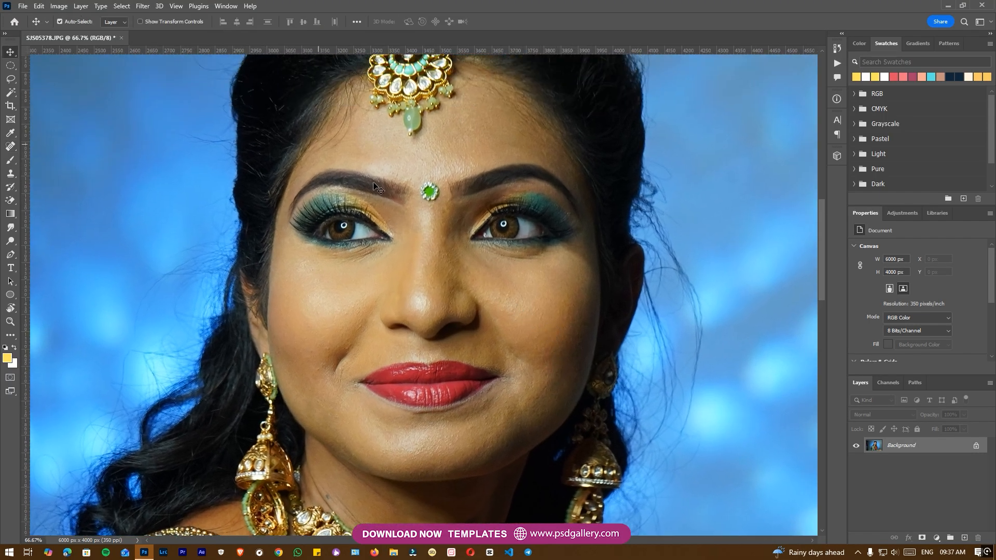
key("ctrl+minus")
key("ctrl+minus")
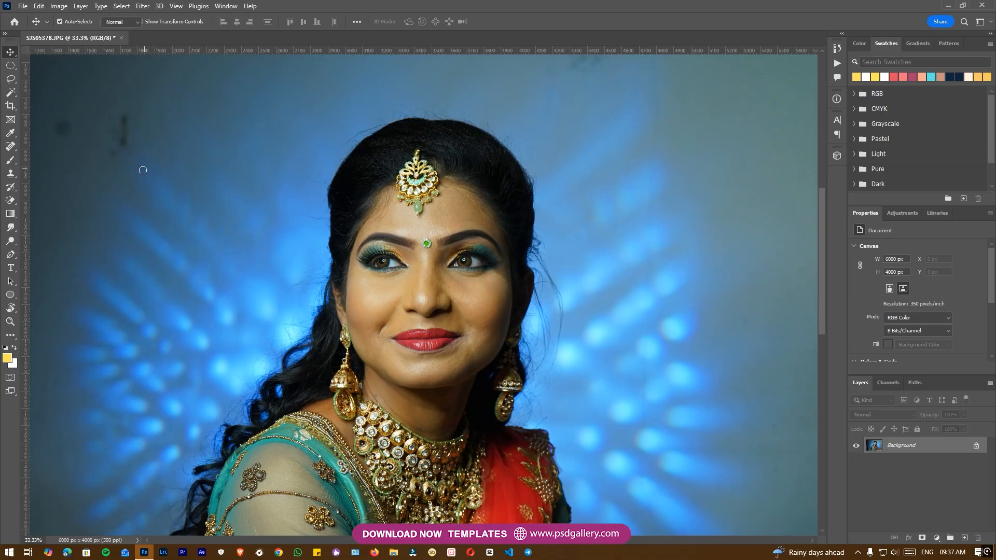
Step: Heal the dark marks on the wall in the upper background with the Spot Healing Brush, enlarging the brush
key("j")
left_click_drag(129, 163, 278, 215)
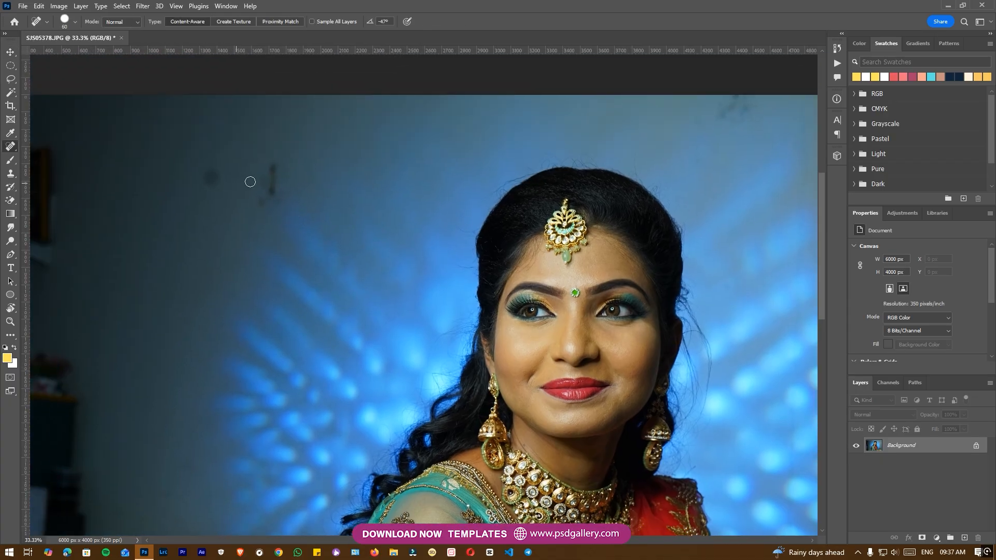
left_click_drag(274, 168, 265, 204)
key("bracketright")
key("bracketright")
key("bracketright")
left_click(210, 177)
left_click(258, 200)
left_click_drag(258, 200, 28, 220)
left_click_drag(484, 128, 528, 132)
Step: Try to remove the discoloured wall patch above the hand with broad Spot Healing strokes at 400 px and 300 px
scroll(507, 291, "down", 6)
scroll(507, 291, "right", 2)
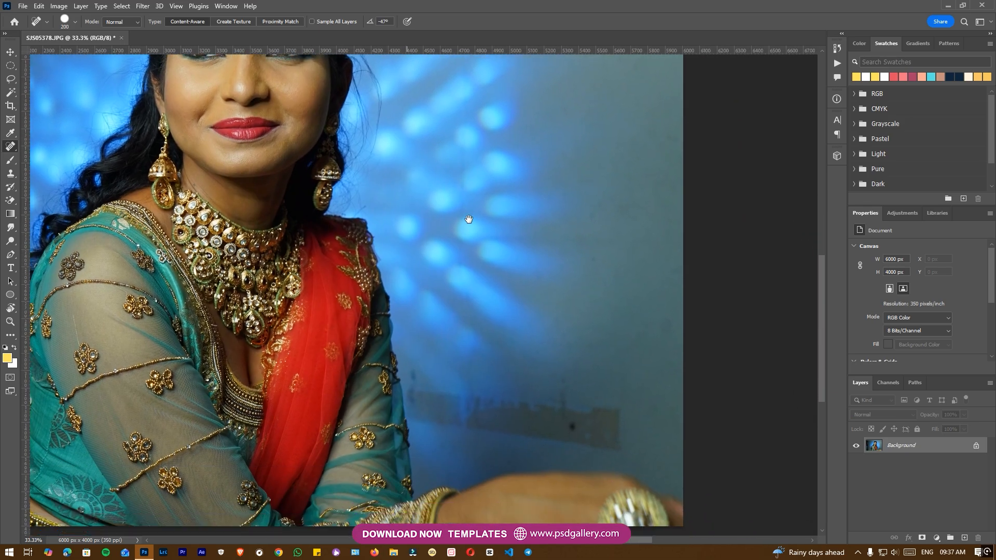
key("bracketright")
key("bracketright")
scroll(578, 369, "up", 1)
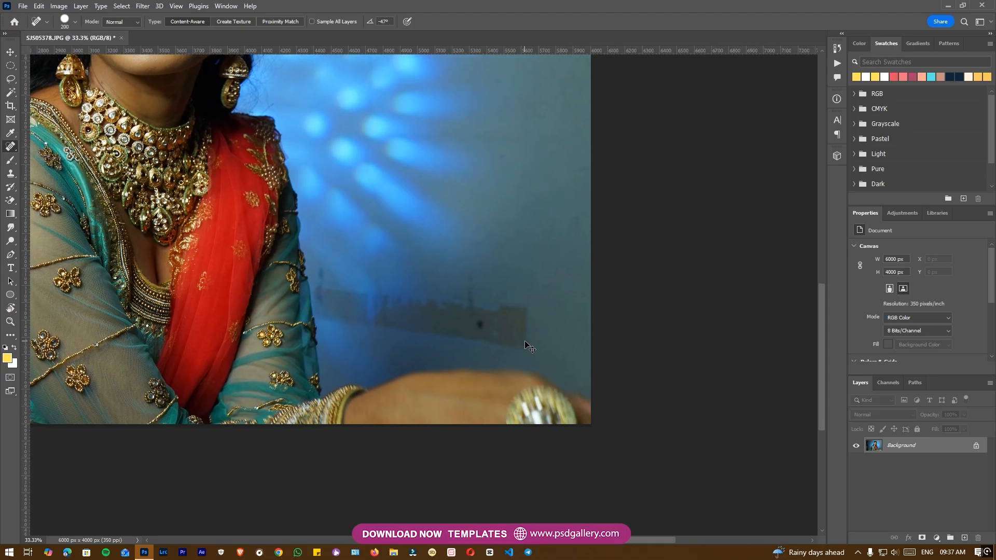
key("bracketright")
left_click_drag(552, 341, 398, 330)
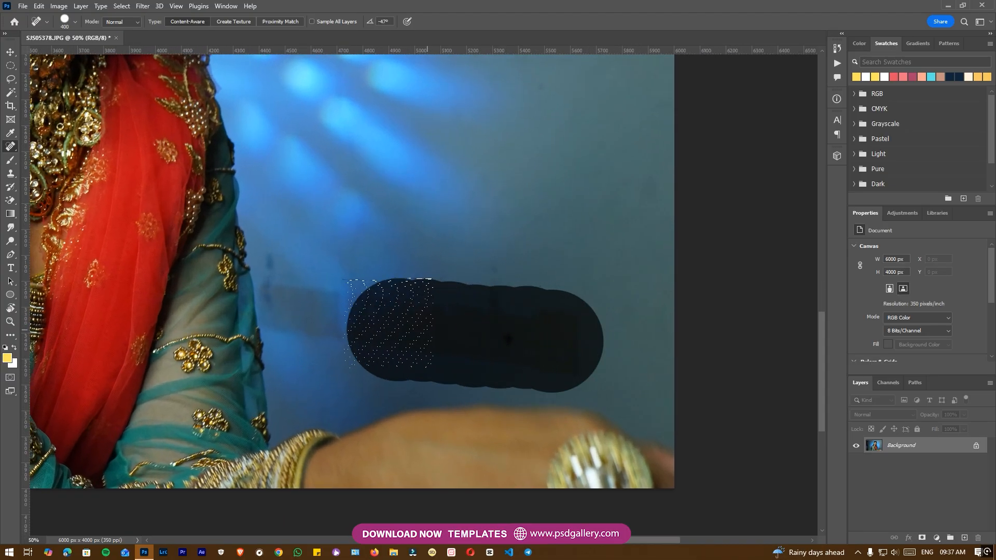
key("bracketleft")
key("bracketleft")
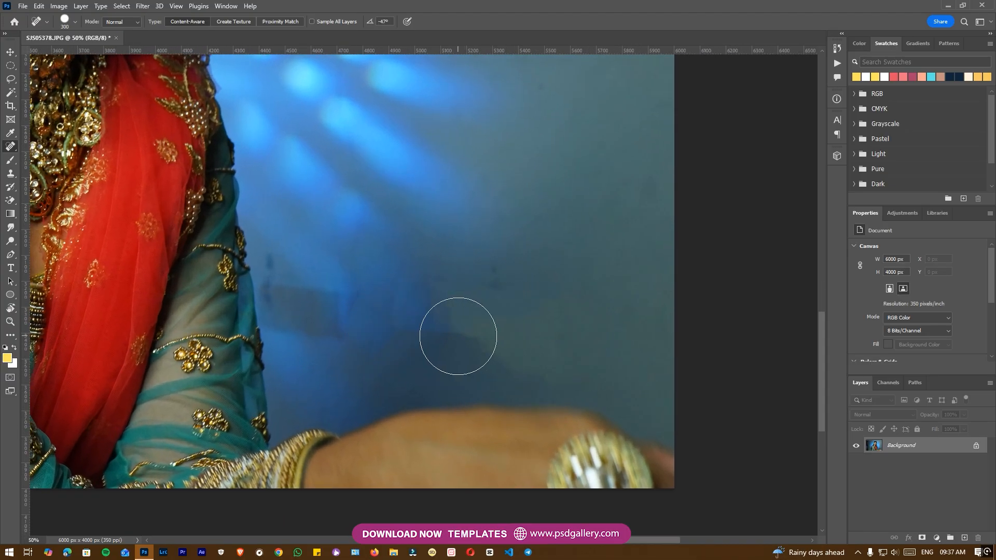
mouse_move(427, 334)
left_mouse_down()
mouse_move(531, 352)
mouse_move(384, 332)
left_mouse_up()
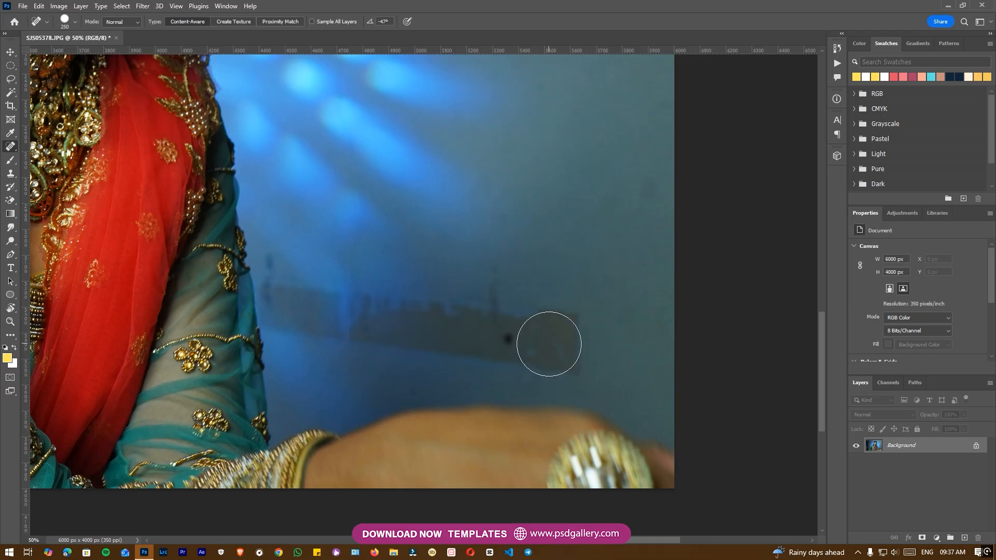
Step: Heal the discoloured wall patch above the hand with short, overlapping strokes of a 250 px Spot Healing Brush
left_click(564, 329)
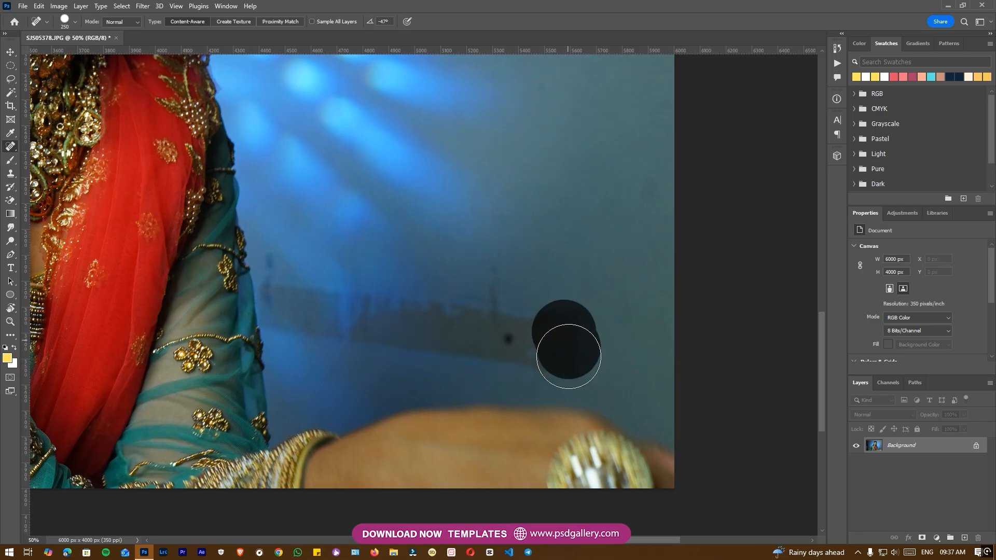
left_click(553, 340)
left_click_drag(532, 340, 580, 344)
mouse_move(493, 329)
left_mouse_down()
mouse_move(447, 337)
mouse_move(520, 334)
left_mouse_up()
left_click_drag(451, 329, 498, 327)
left_click_drag(413, 329, 531, 313)
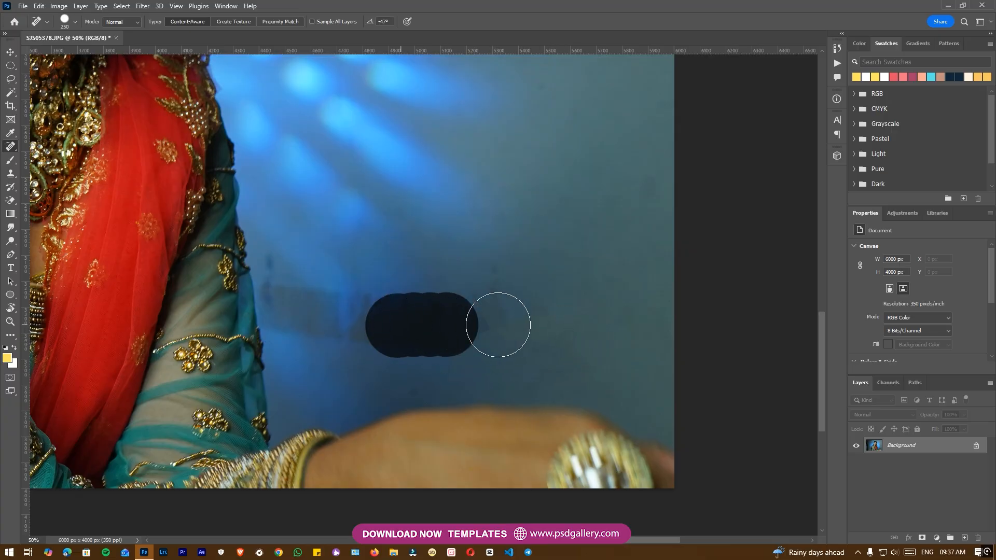
Step: Heal the remaining uneven wall tones between the sleeve and the right edge of the photo with the 250 px Spot Healing Brush
left_click(603, 305)
left_click(606, 272)
key("ctrl+plus")
left_click_drag(499, 311, 532, 308)
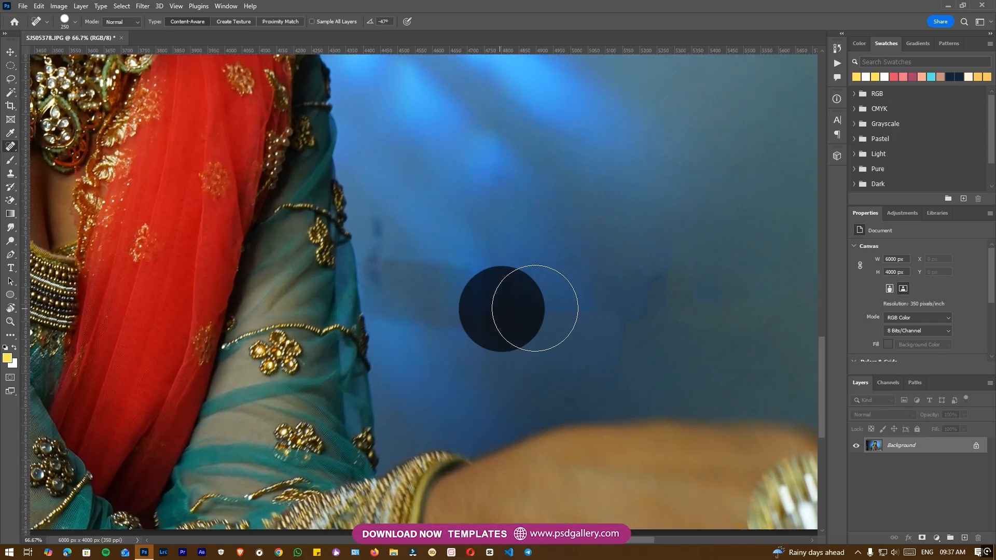
left_click_drag(417, 285, 421, 293)
mouse_move(397, 248)
left_mouse_down()
mouse_move(406, 278)
mouse_move(483, 297)
left_mouse_up()
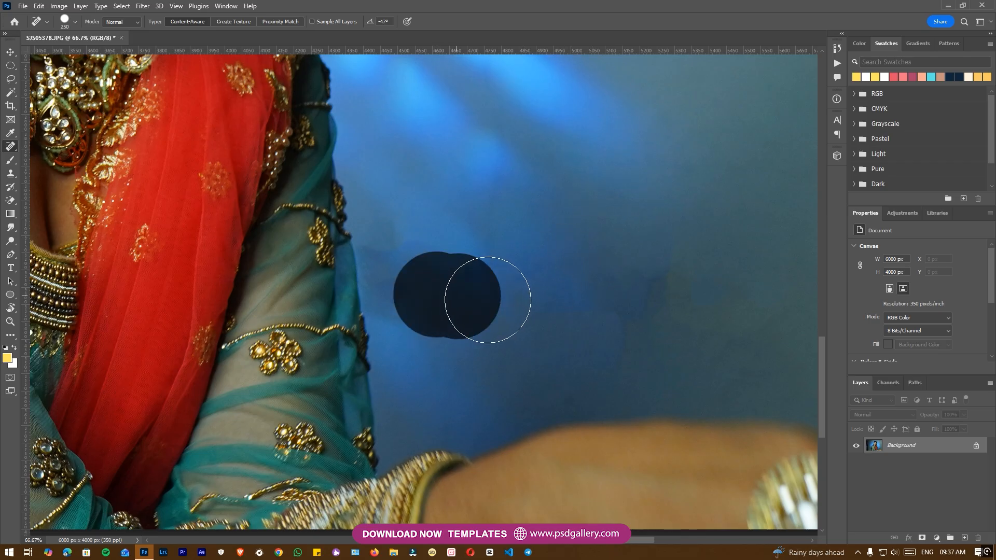
left_click(631, 297)
Step: Clone clean wall texture over the smudged area beside the teal sleeve with the Clone Stamp, starting at 600 px and varying the brush size
key("ctrl+minus")
key("ctrl+minus")
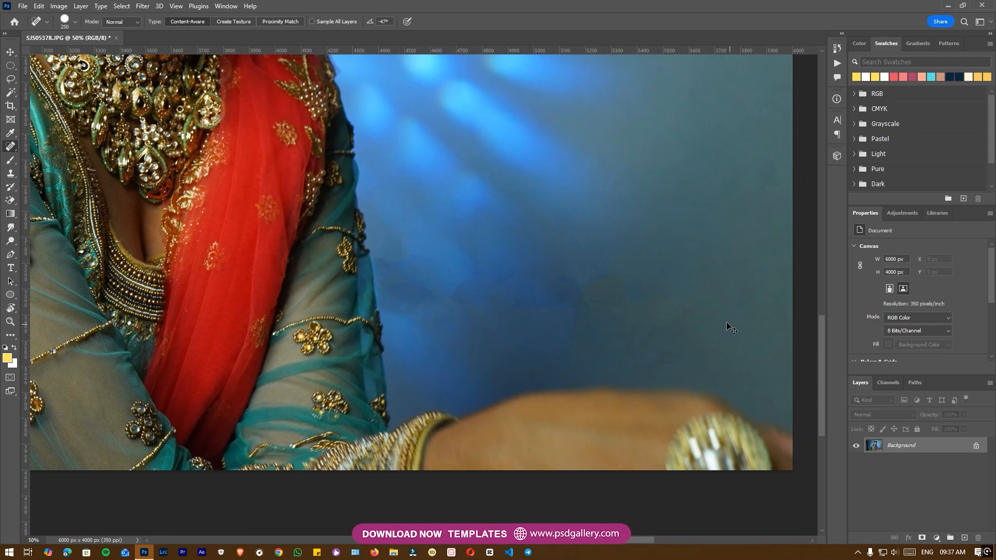
key("s")
left_click(573, 270, "alt")
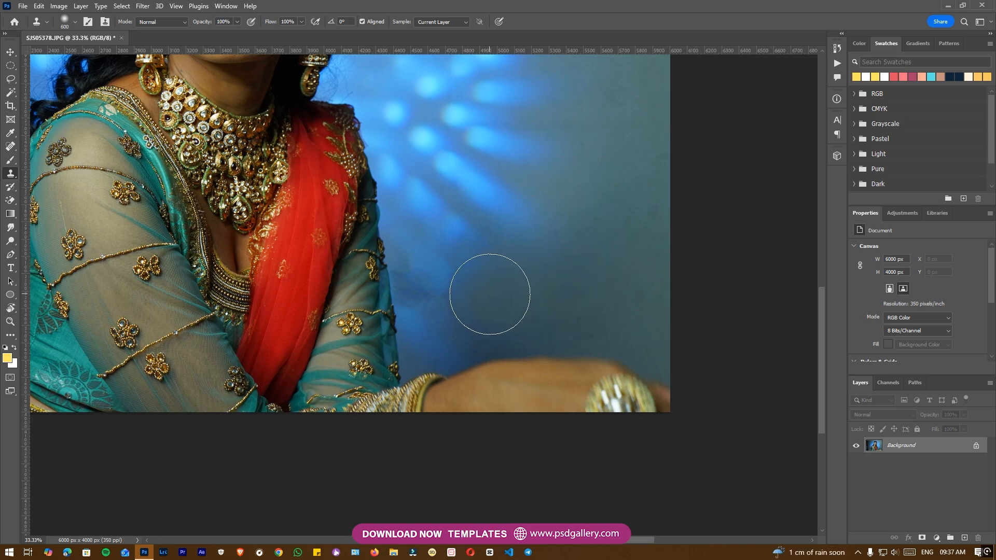
mouse_move(431, 257)
left_mouse_down()
mouse_move(441, 243)
mouse_move(459, 295)
mouse_move(446, 283)
mouse_move(402, 288)
mouse_move(442, 292)
mouse_move(407, 289)
mouse_move(433, 298)
left_mouse_up()
key("bracketleft")
key("bracketleft")
key("bracketleft")
key("bracketleft")
key("bracketright")
key("bracketright")
key("bracketright")
key("bracketright")
Step: Heal the faint lettering and marks on the wall beside the long curls with a 200 px Spot Healing Brush
key("ctrl+minus")
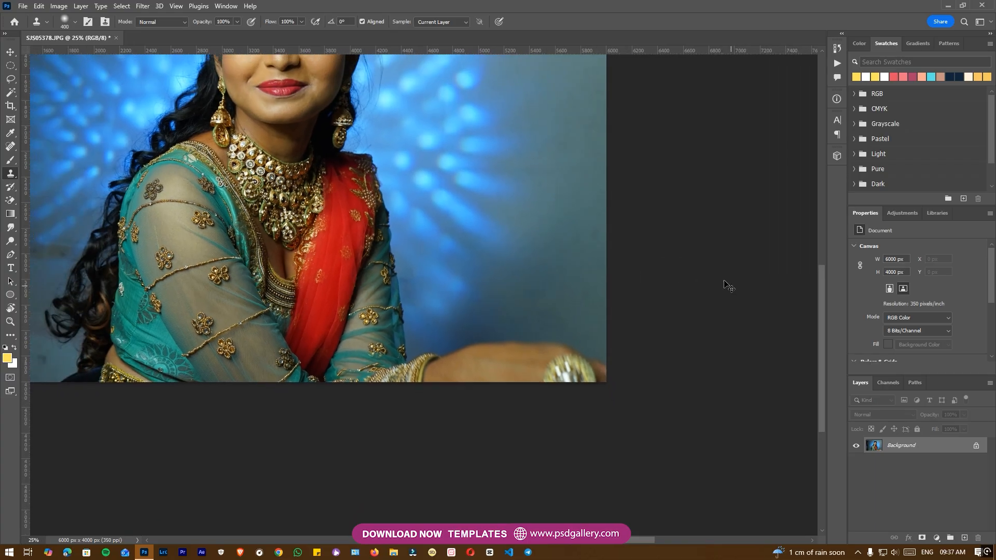
key("ctrl+minus")
left_click_drag(520, 278, 744, 314)
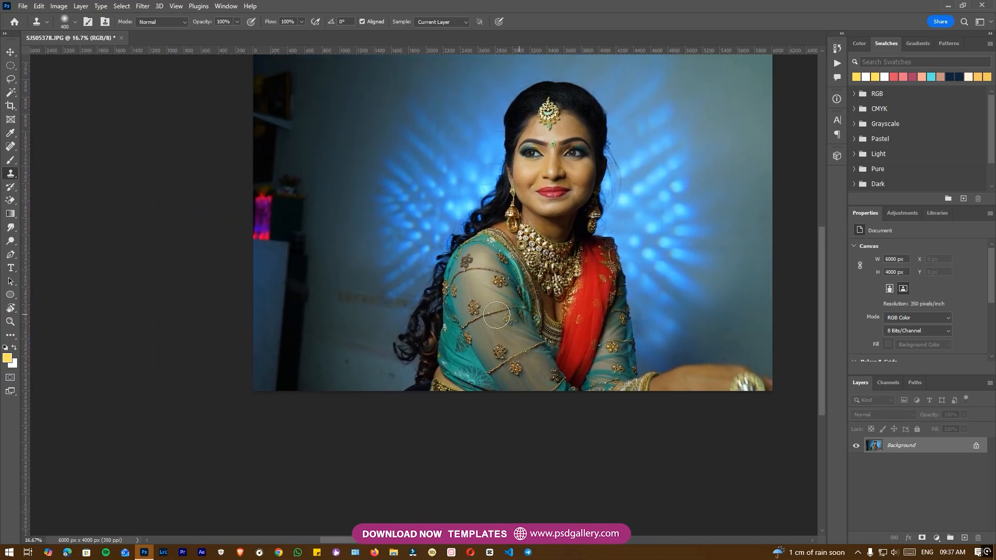
key("j")
left_click_drag(317, 347, 389, 371)
key("ctrl+plus")
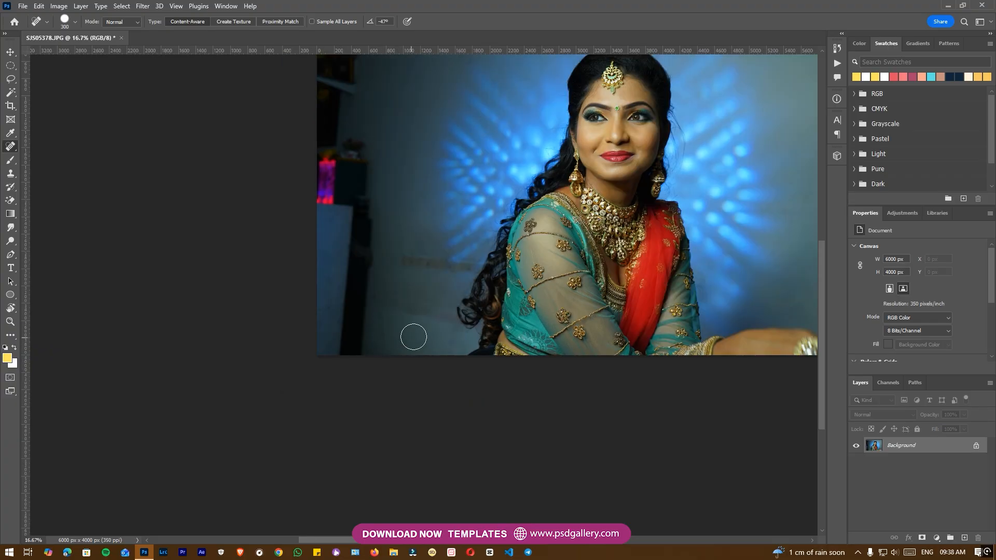
key("ctrl+plus")
key("ctrl+plus")
key("bracketleft")
key("bracketleft")
left_click_drag(221, 311, 345, 326)
mouse_move(347, 325)
left_mouse_down()
mouse_move(400, 324)
mouse_move(390, 328)
left_mouse_up()
left_click_drag(323, 315, 249, 330)
left_click_drag(221, 299, 234, 301)
left_click(382, 335)
key("ctrl+minus")
key("ctrl+minus")
key("ctrl+minus")
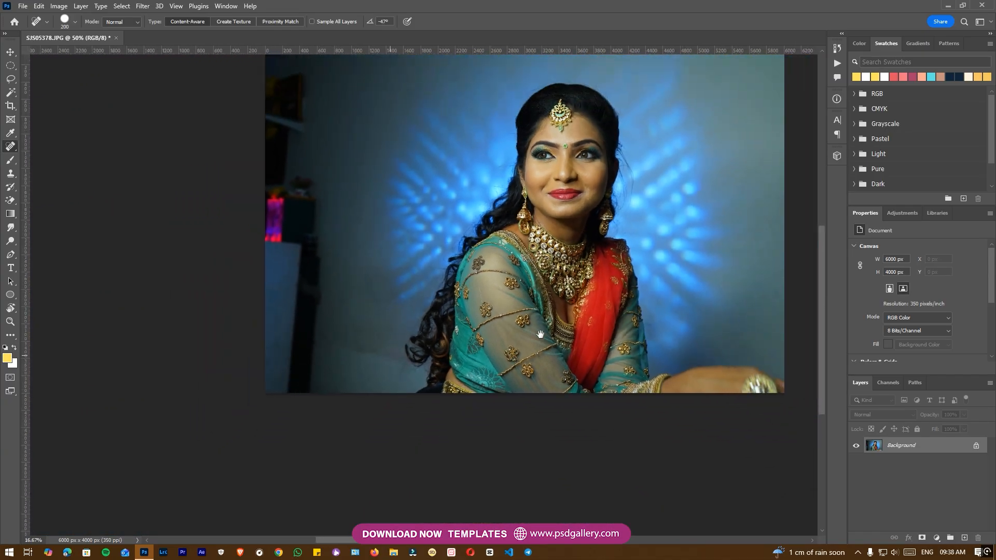
left_click_drag(545, 336, 386, 422)
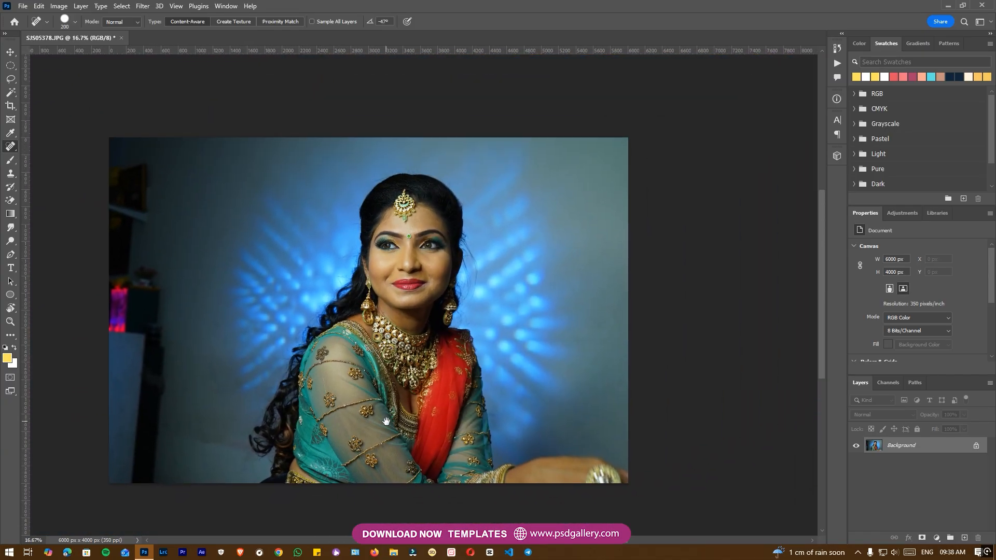
Step: Run the Skin Retouching action on the portrait
key("v")
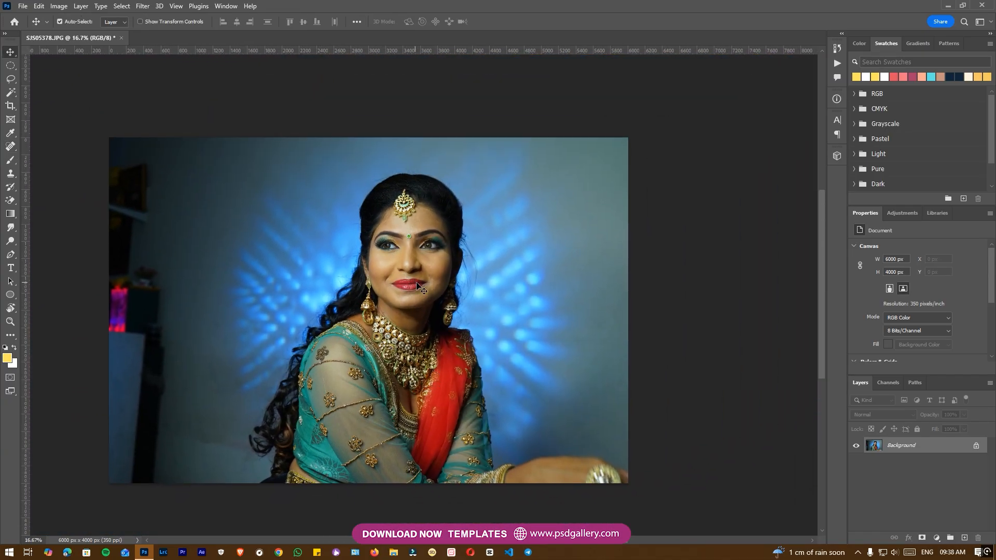
key("ctrl+plus")
key("ctrl+plus")
key("ctrl+plus")
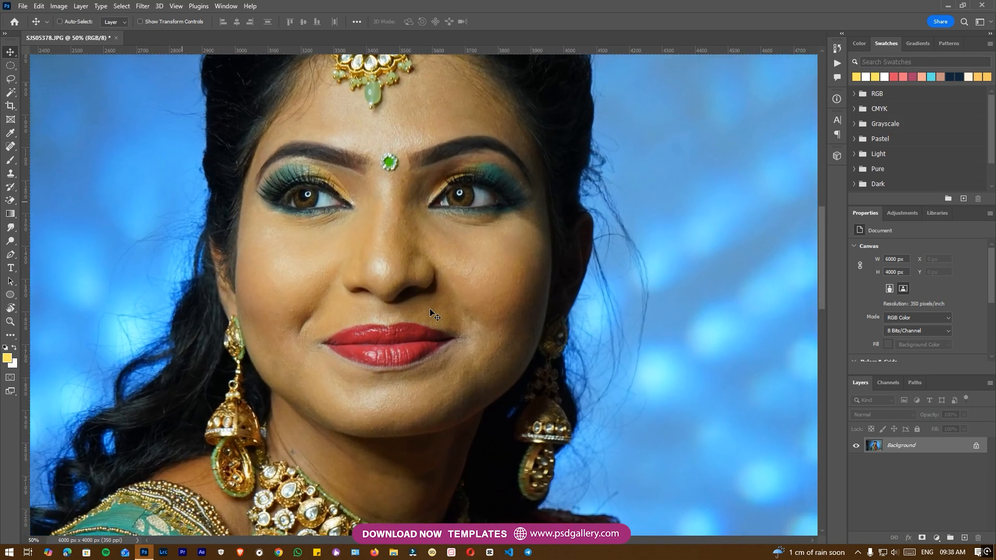
key("ctrl+plus")
left_click_drag(459, 265, 463, 310)
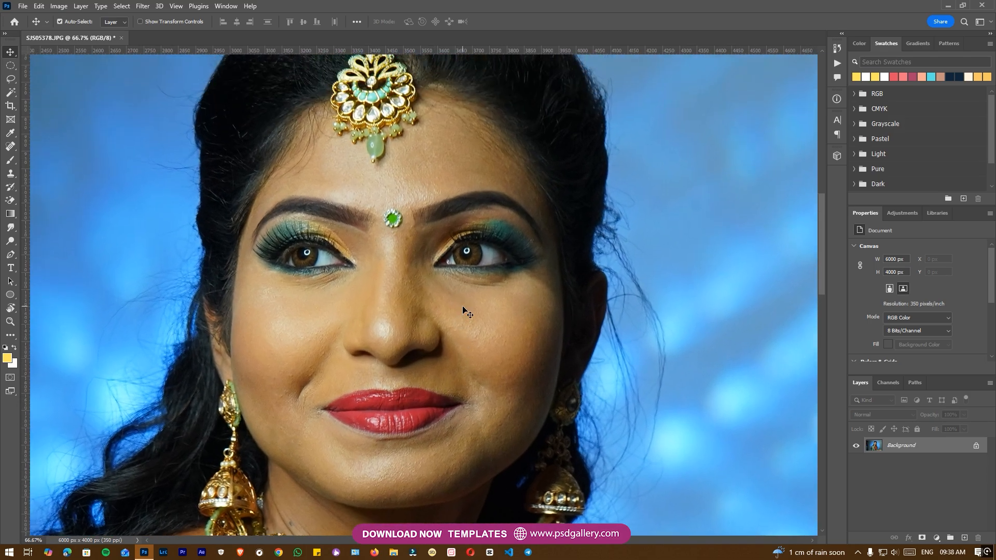
left_click(226, 7)
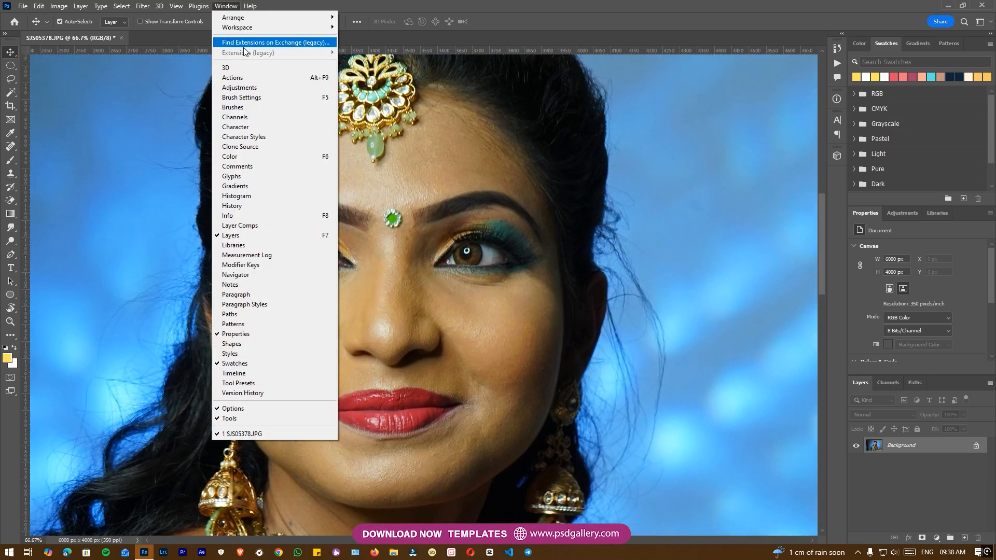
left_click(239, 75)
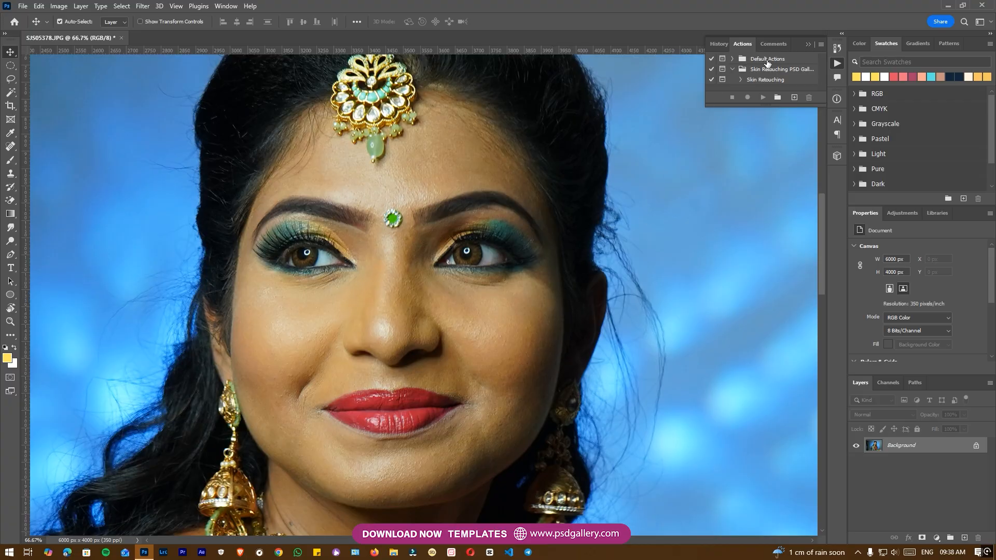
left_click(765, 80)
left_click(762, 98)
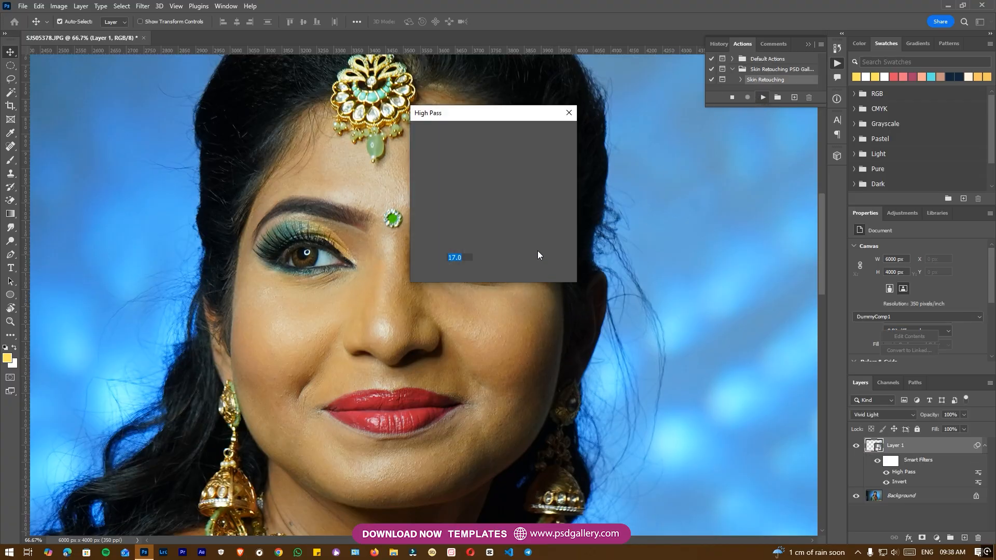
Step: Accept the action's High Pass filter at 17.0 and apply Gaussian Blur with a radius of 3.1 pixels
left_click(542, 133)
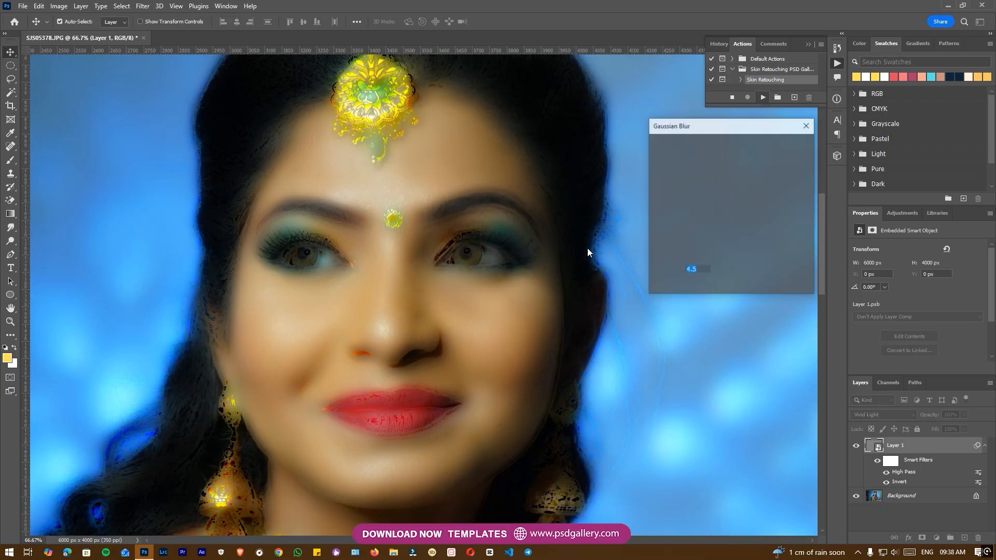
left_click(674, 286)
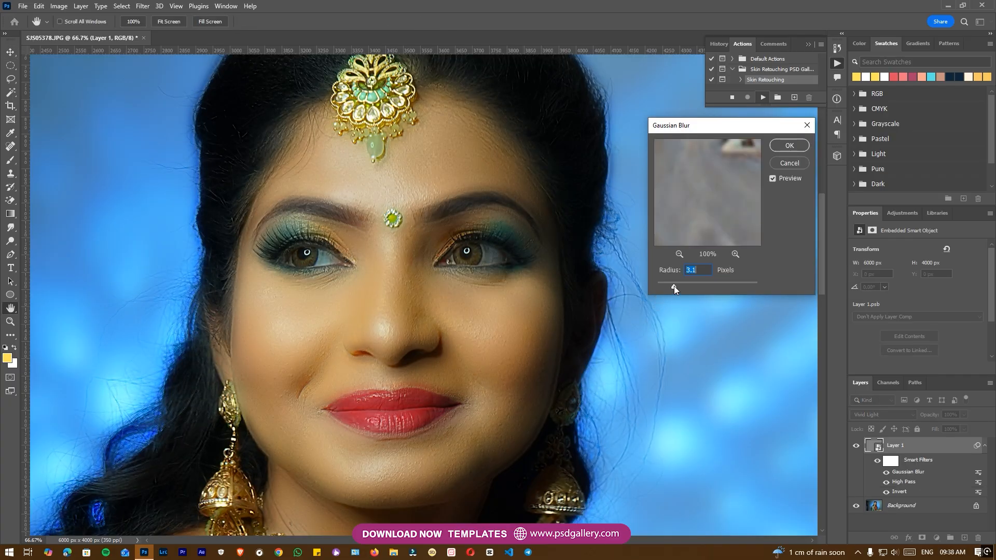
left_click(788, 146)
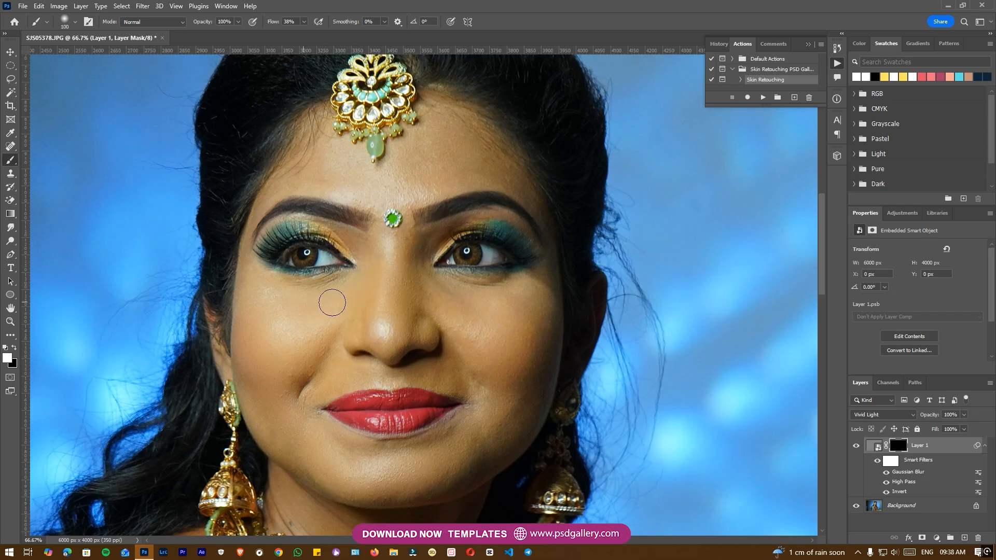
Step: Paint white on the Layer 1 mask over the cheeks, forehead and nose to smooth the facial skin, using 80 to 150 px brushes
key("bracketright")
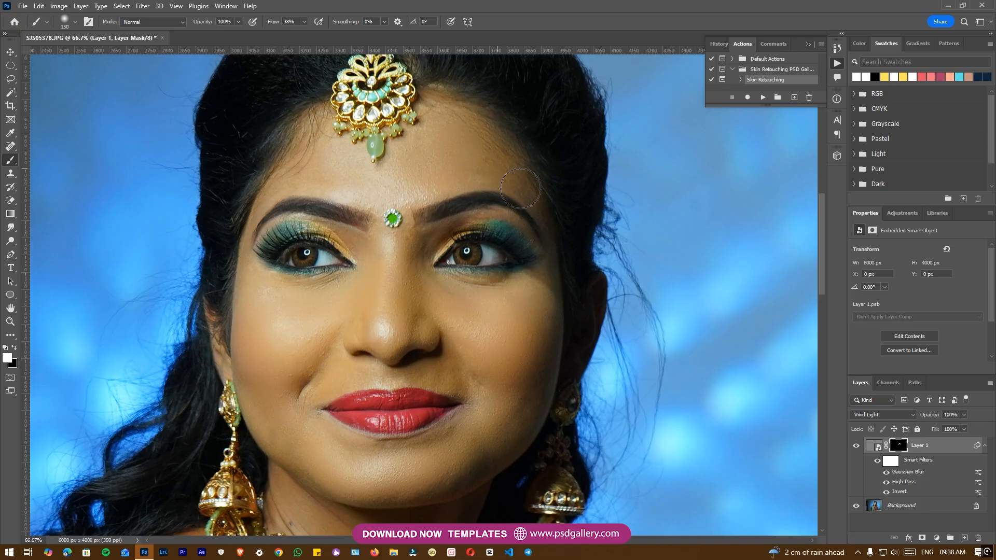
scroll(402, 247, "up", 3)
scroll(402, 246, "left", 2)
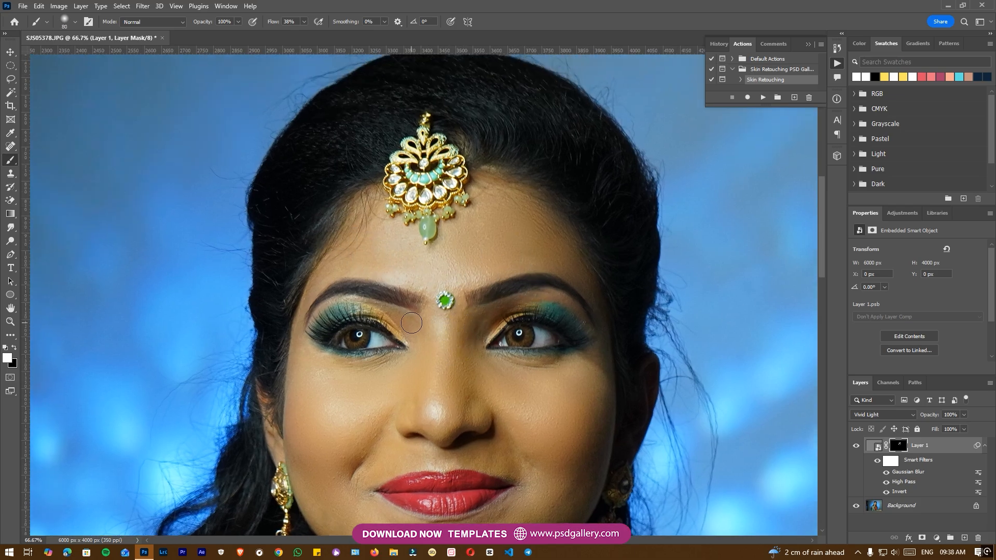
key("bracketright")
key("bracketright")
scroll(571, 358, "down", 5)
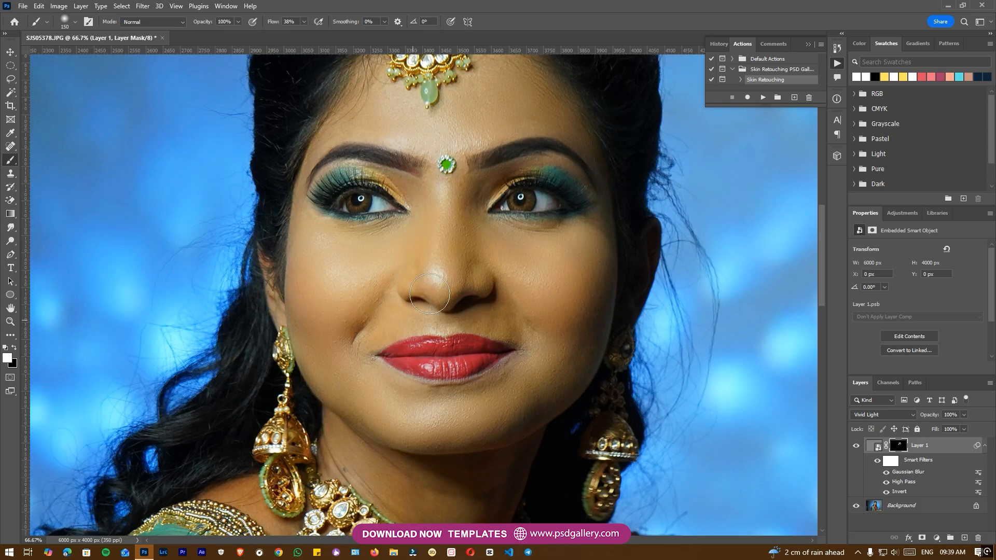
key("]")
key("]")
key("]")
left_click_drag(326, 293, 330, 386)
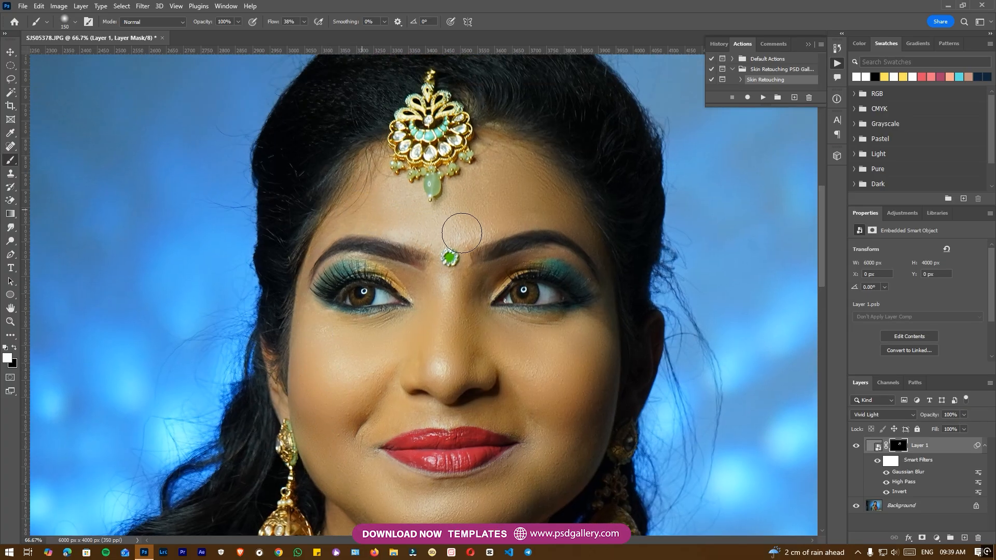
Step: Paint the skin smoothing onto the neck, chest and outstretched hand, enlarging the mask brush to 200 px and 400 px
left_click_drag(491, 311, 483, 254)
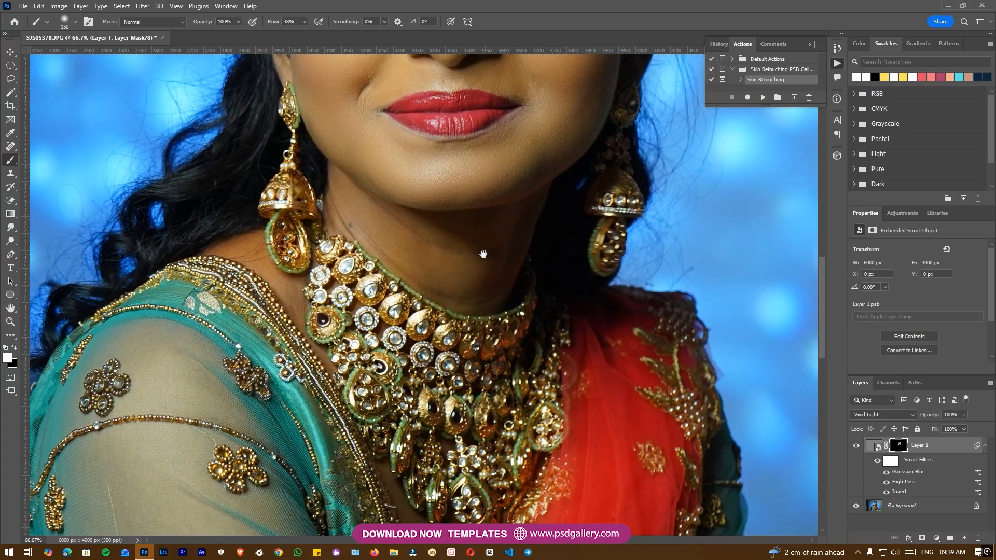
key("]")
key("]")
key("ctrl+minus")
scroll(363, 311, "down", 3)
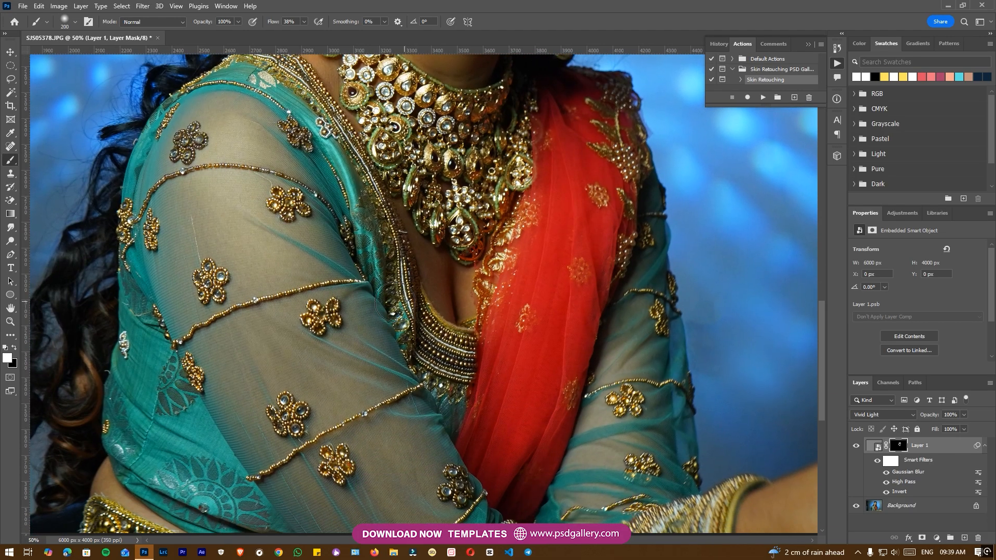
key("ctrl+minus")
key("ctrl+minus")
key("]")
key("]")
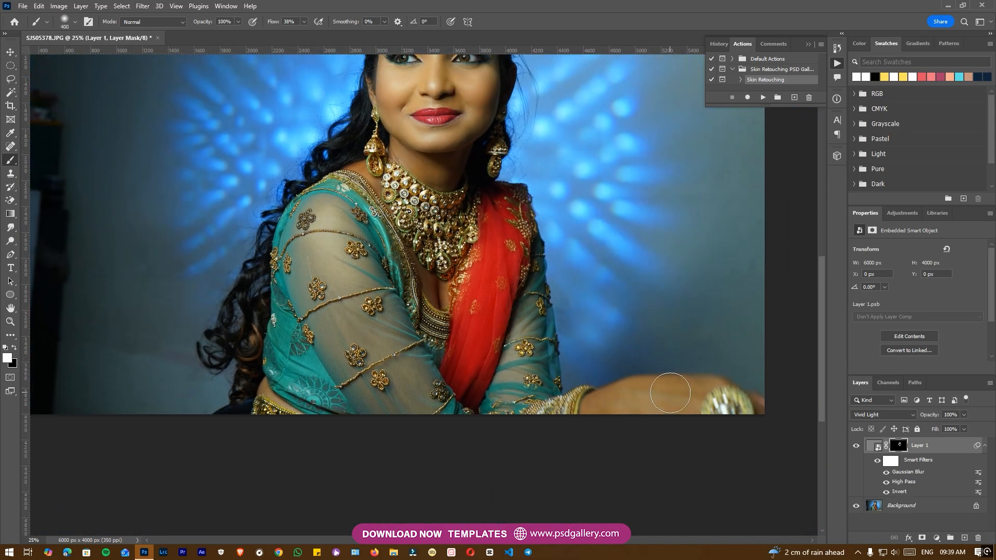
Step: Touch up the smoothing mask around the face with a small brush of 80 to 100 px
scroll(571, 363, "up", 5)
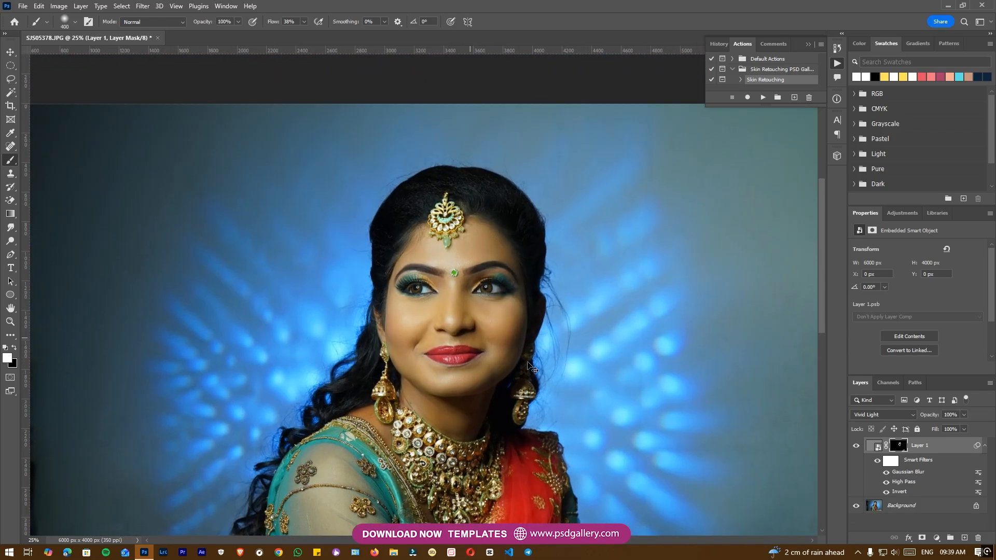
key("ctrl+plus")
key("bracketleft")
key("bracketleft")
key("bracketleft")
key("bracketleft")
key("bracketleft")
key("bracketleft")
key("bracketleft")
key("bracketleft")
key("bracketleft")
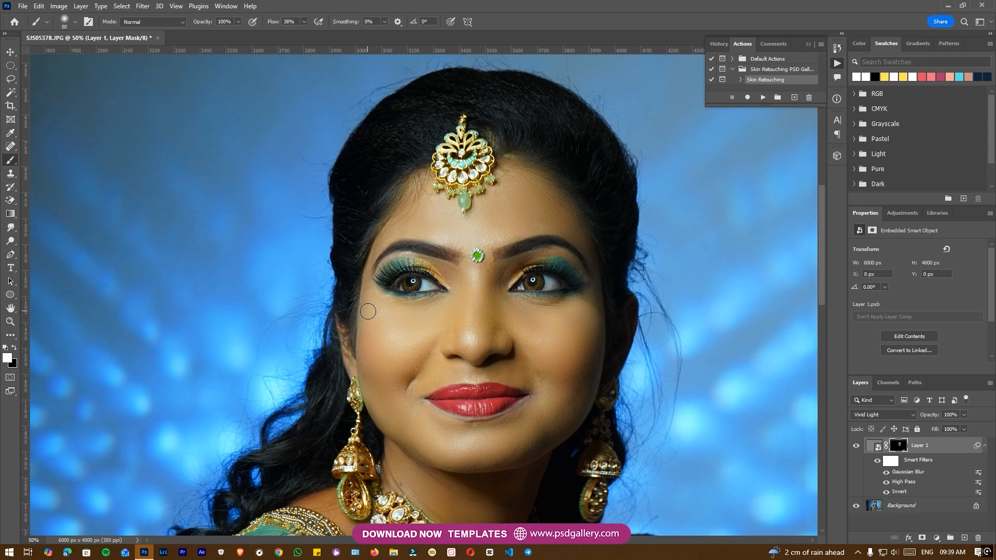
key("bracketright")
key("bracketright")
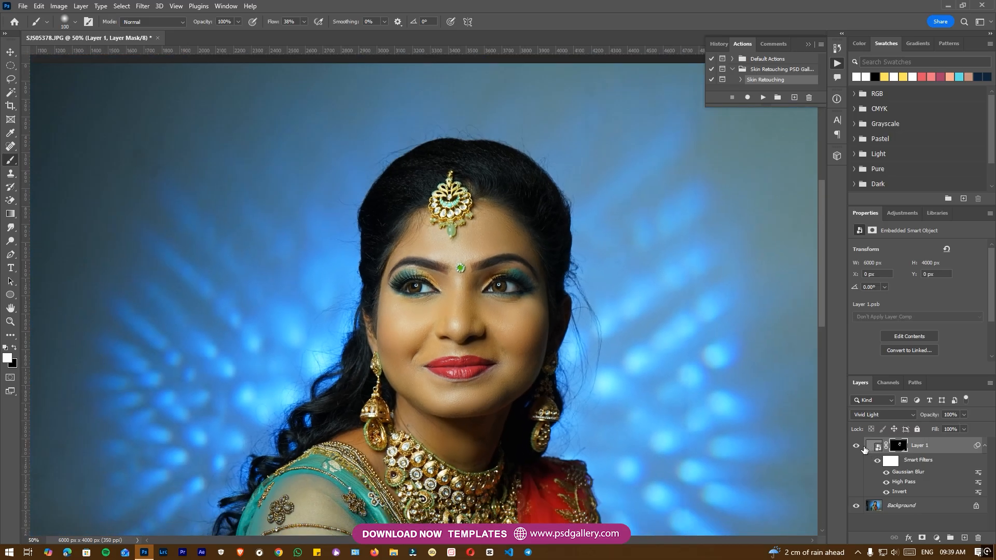
Step: Compare the portrait with Layer 1 hidden and shown, and flatten the image into the background
key("ctrl+minus")
left_click(855, 445)
left_click(855, 445)
left_click(855, 445)
left_click(856, 445)
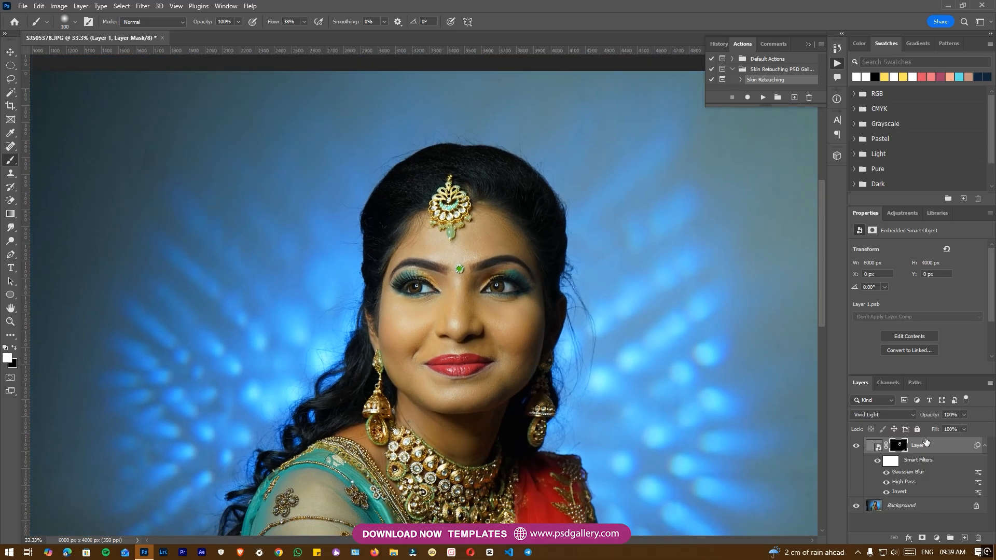
right_click(926, 442)
left_click(854, 431)
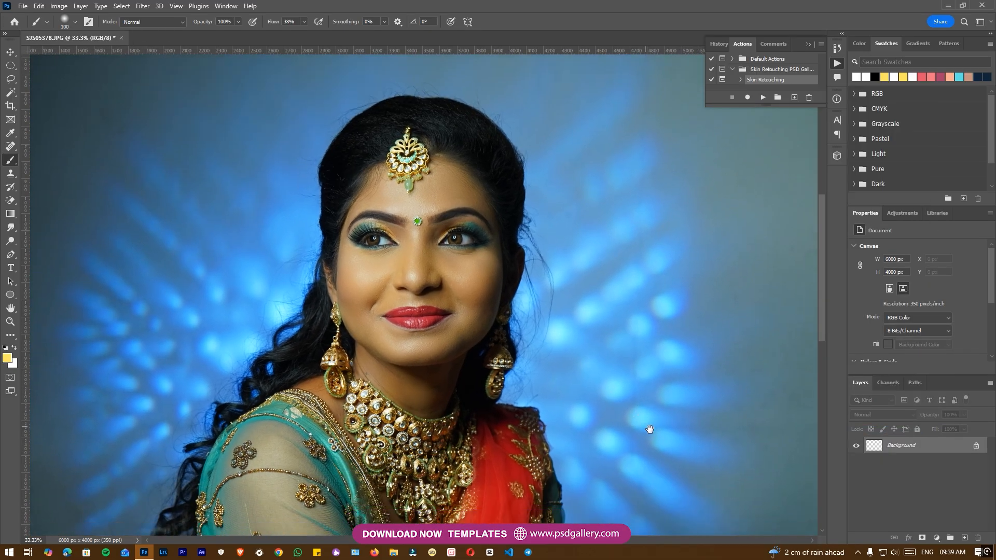
Step: Adjust the portrait in the Camera Raw Filter with Temperature -13, Whites +41 and Blacks +68
key("ctrl+minus")
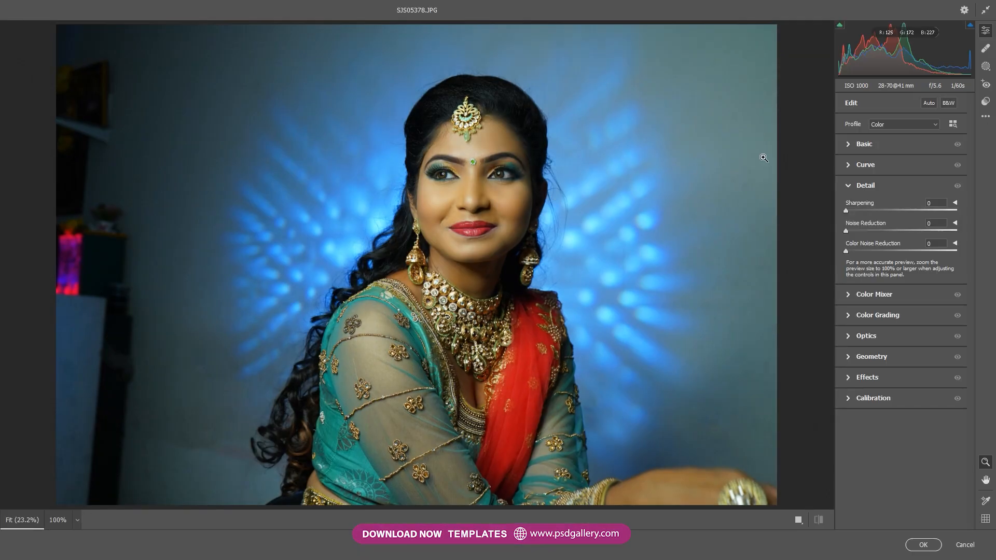
left_click(848, 144)
left_click_drag(892, 182, 893, 184)
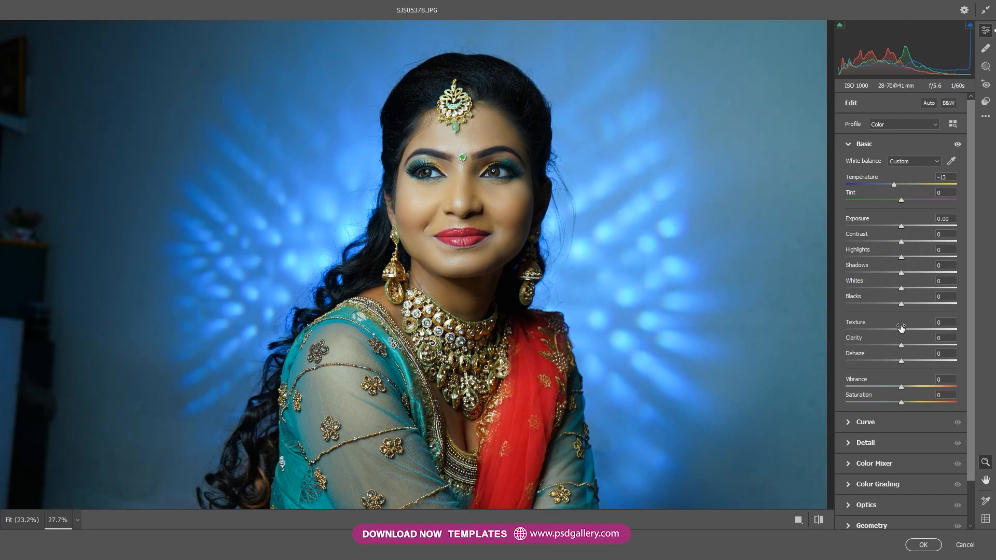
left_click_drag(901, 288, 939, 302)
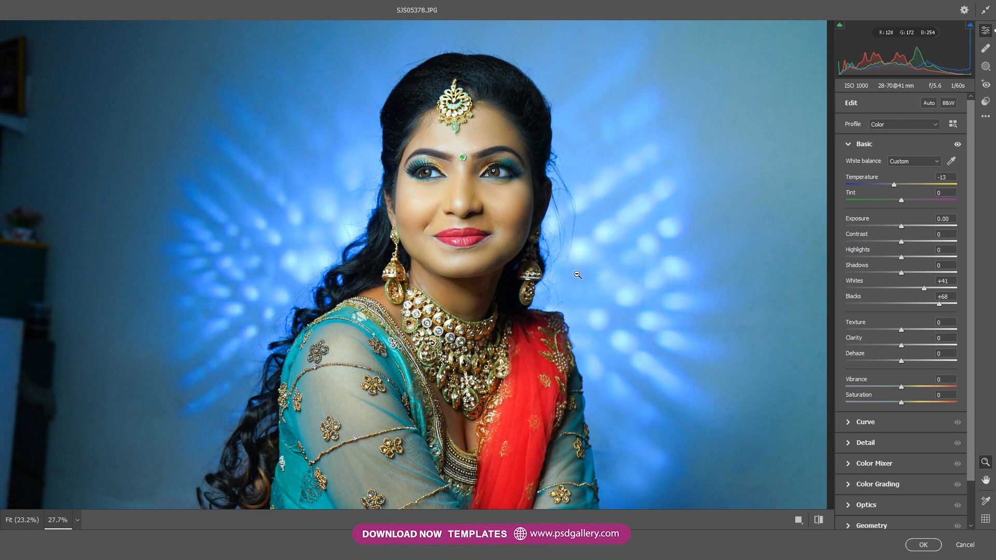
Step: Adjust the portrait's detail with Sharpening 32 and Noise Reduction 25
left_click(578, 275, "alt")
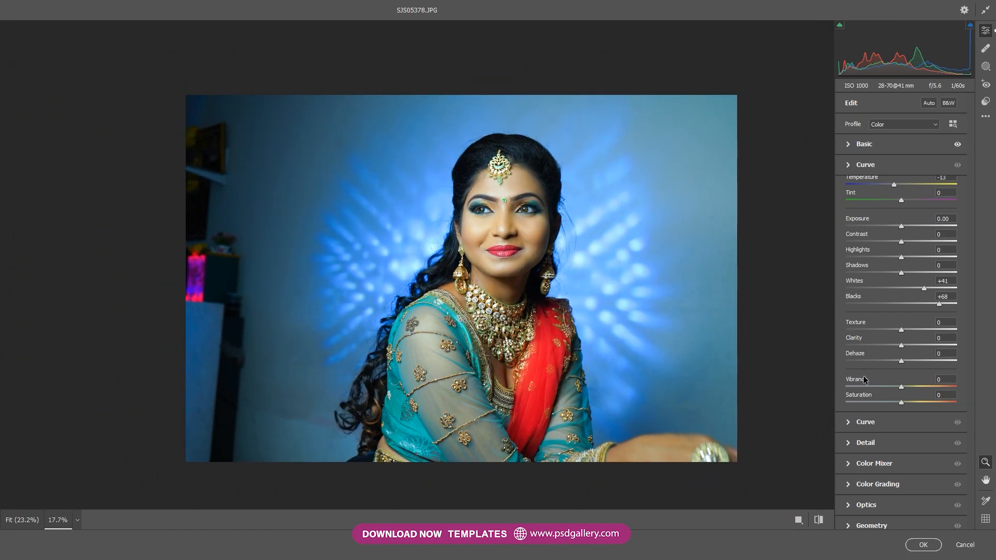
left_click(865, 443)
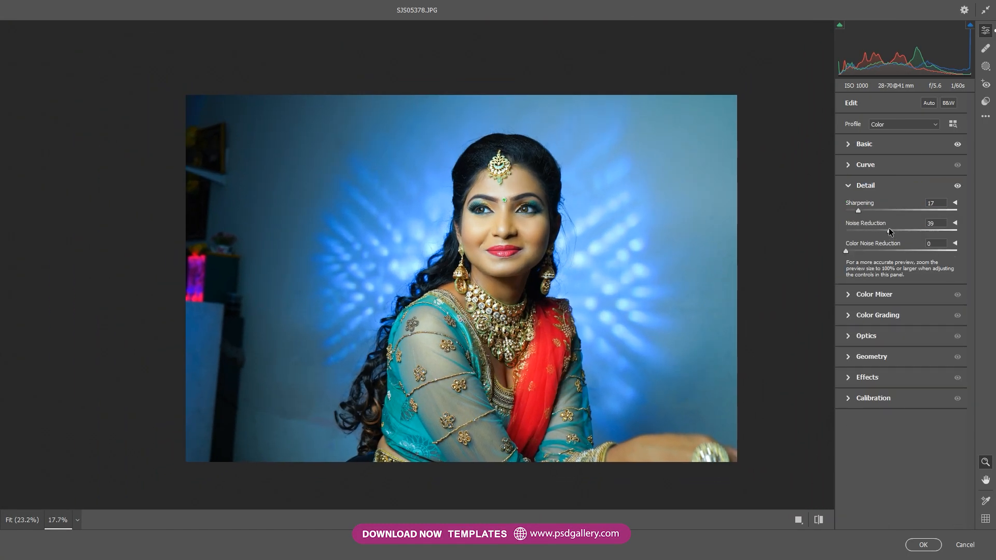
left_click(541, 236)
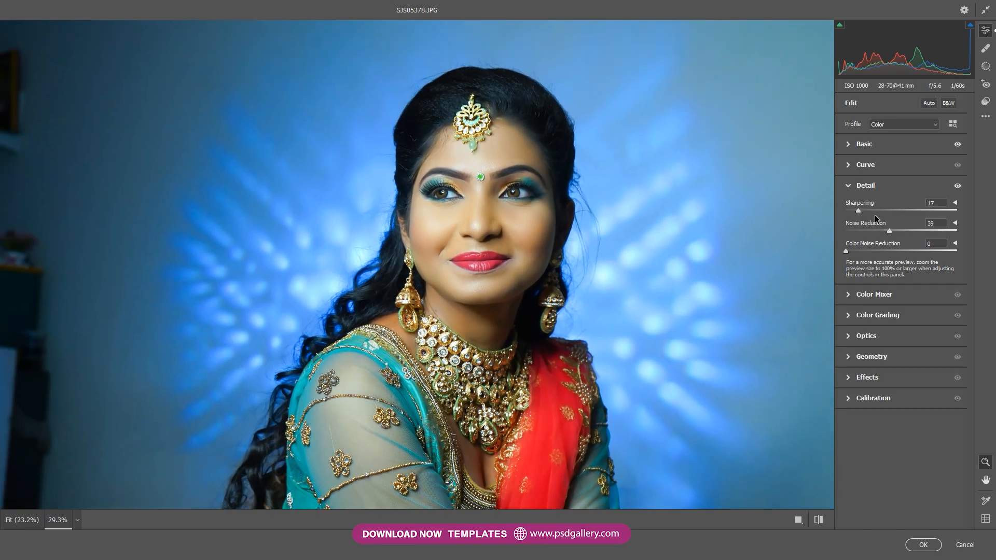
left_click(869, 211)
left_click(534, 243, "alt")
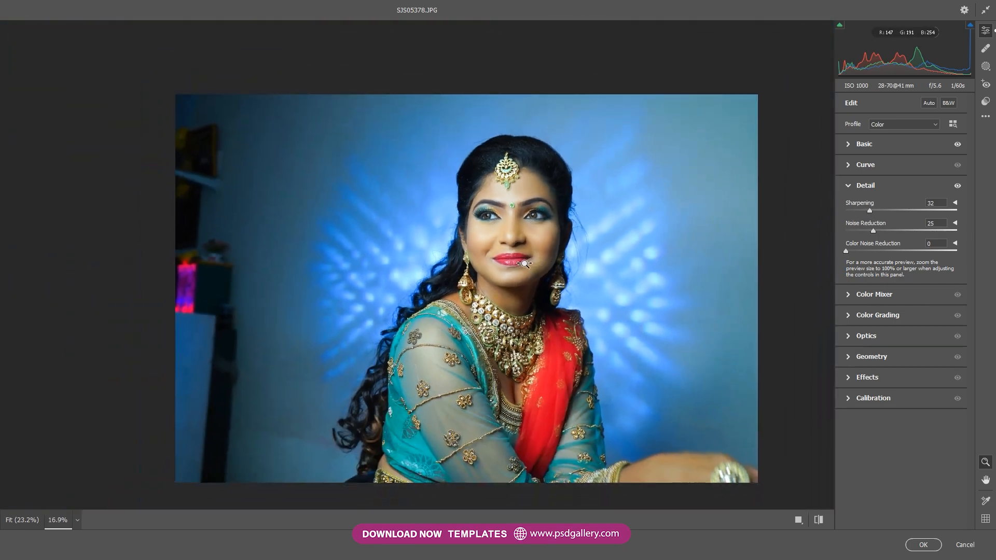
scroll(820, 168, "up", 1)
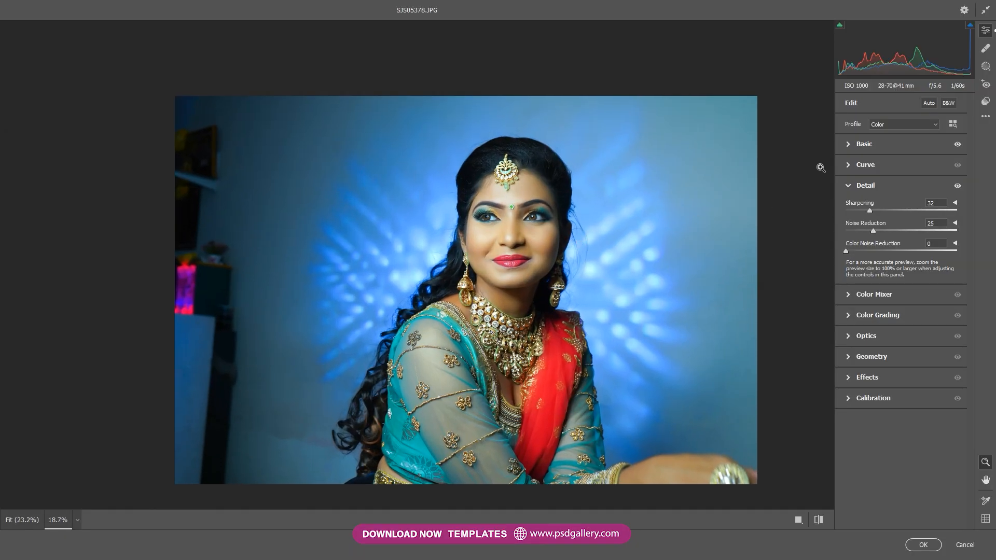
Step: Raise the Blues saturation to +57 in the Color Mixer
left_click(848, 144)
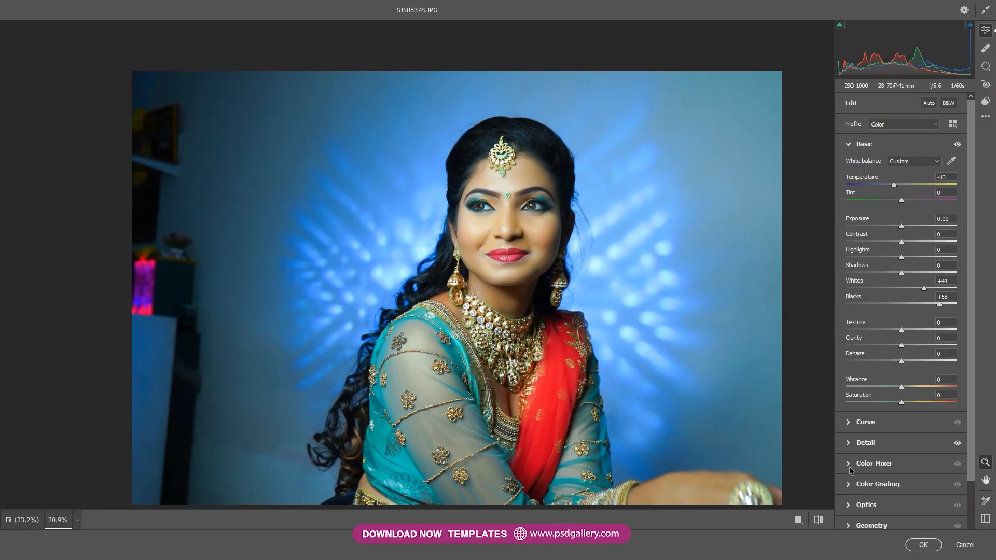
left_click(849, 465)
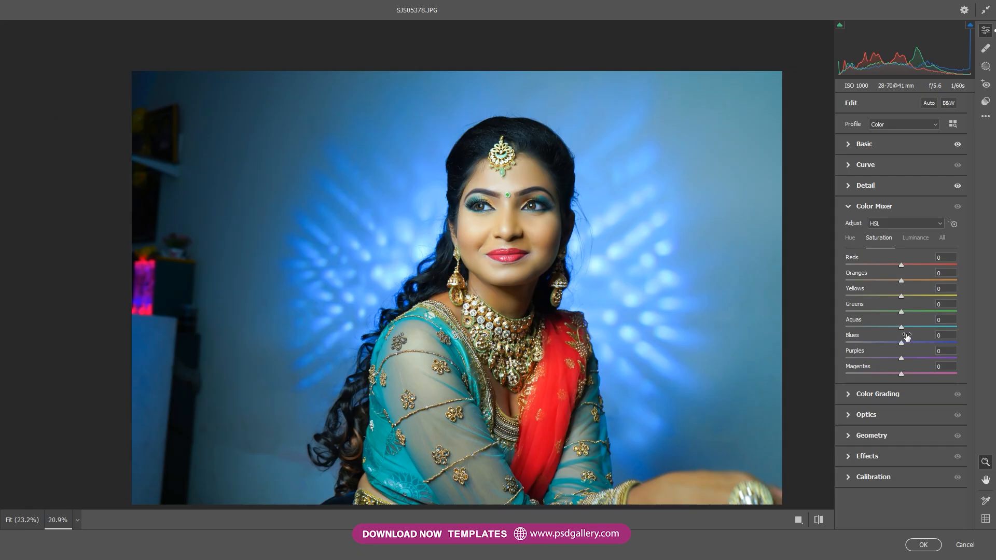
left_click_drag(902, 342, 932, 339)
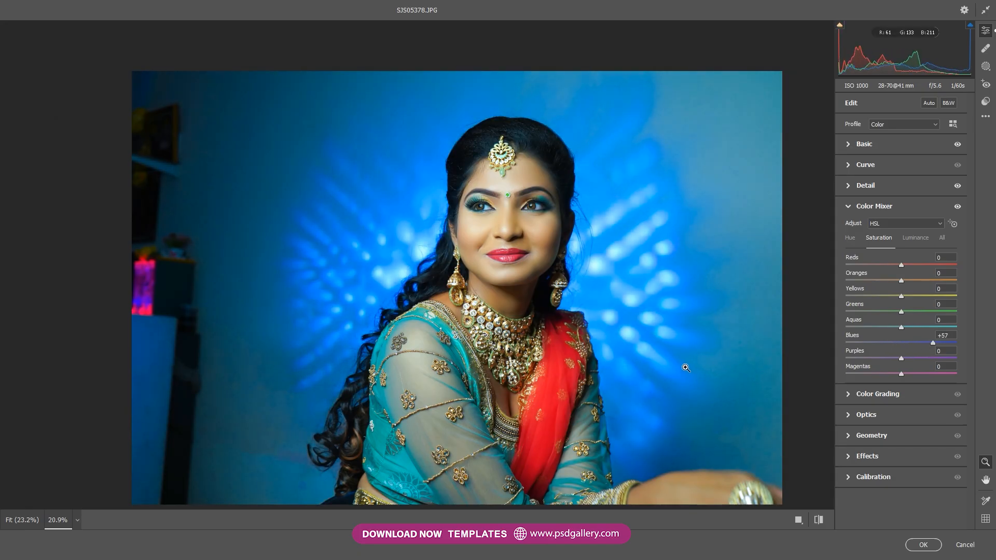
scroll(685, 367, "down", 3)
scroll(685, 367, "up", 2)
Step: Raise the Blacks to +100 in the Basic adjustments
left_click(849, 144)
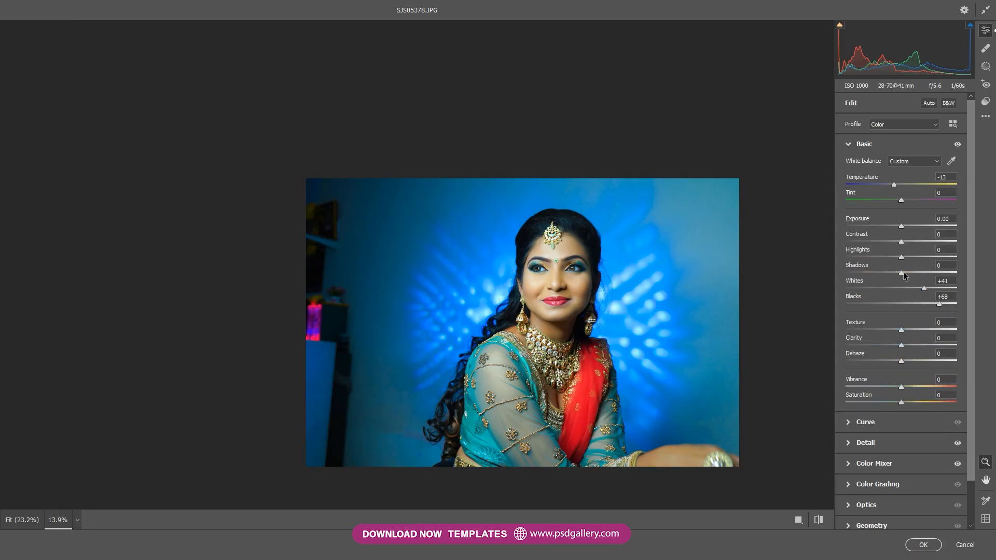
left_click_drag(938, 306, 972, 307)
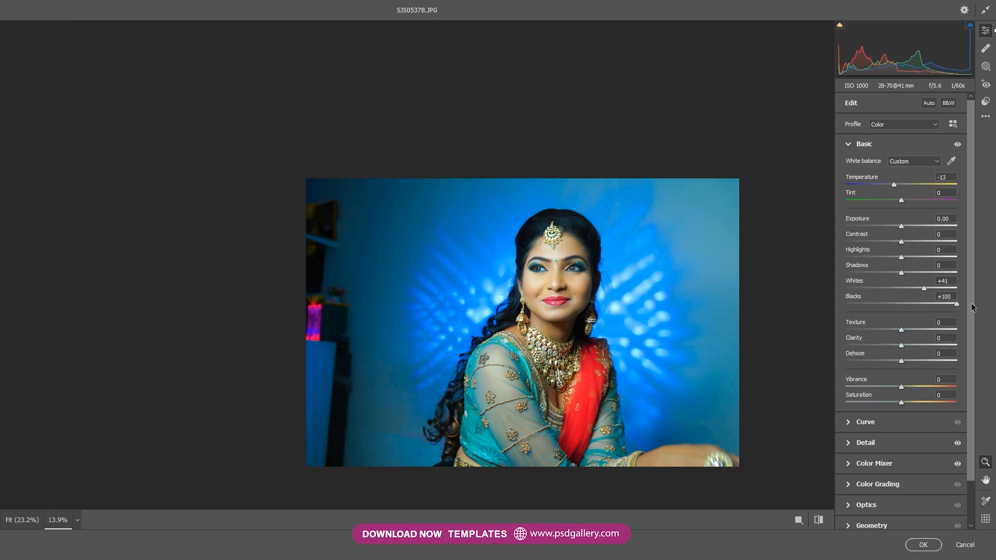
scroll(590, 277, "up", 2)
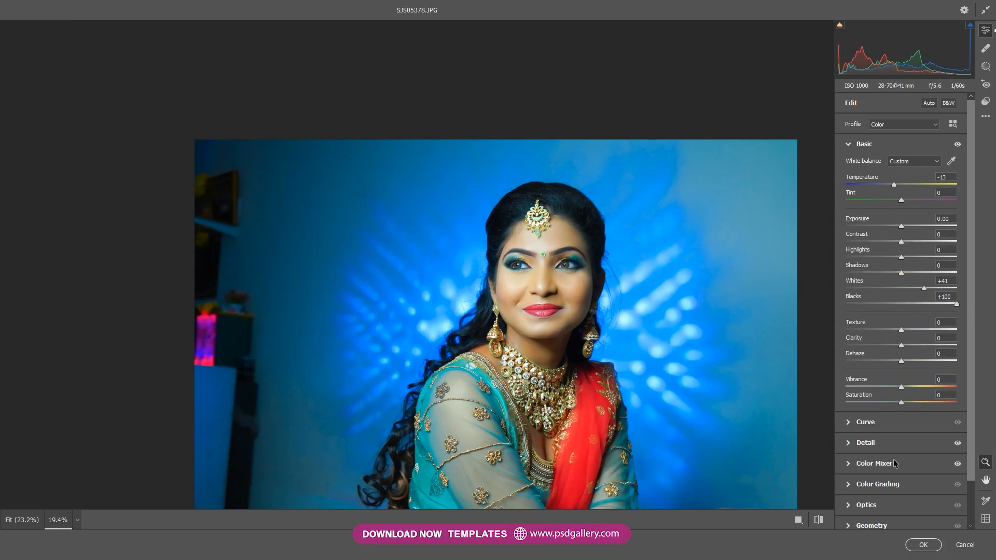
Step: Set the Color Mixer saturation of Oranges to -4 and of Blues to +43
left_click(849, 462)
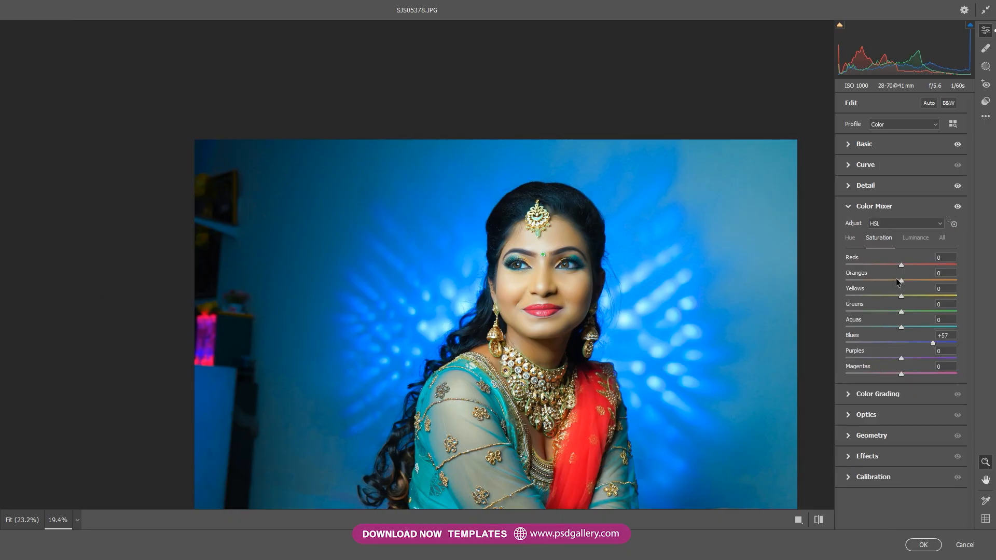
mouse_move(890, 280)
left_mouse_down()
mouse_move(883, 282)
mouse_move(898, 283)
left_mouse_up()
scroll(656, 289, "up", 4)
scroll(560, 296, "down", 3)
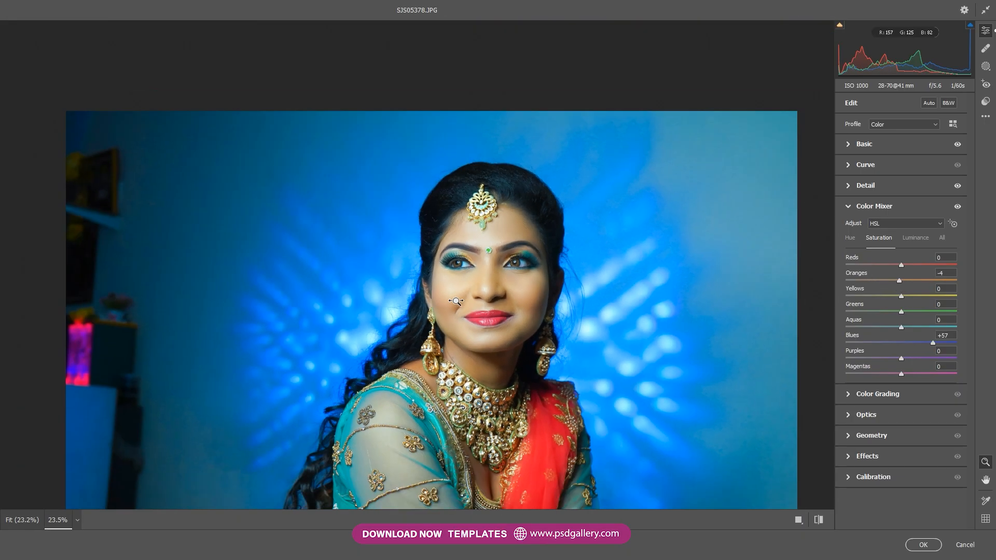
scroll(456, 300, "down", 2)
scroll(460, 406, "down", 2)
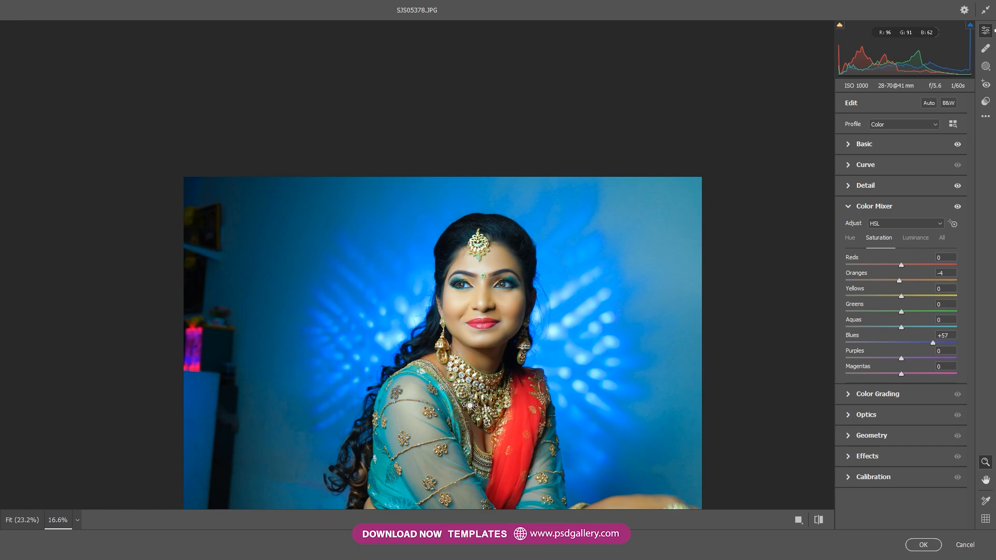
scroll(446, 256, "up", 1)
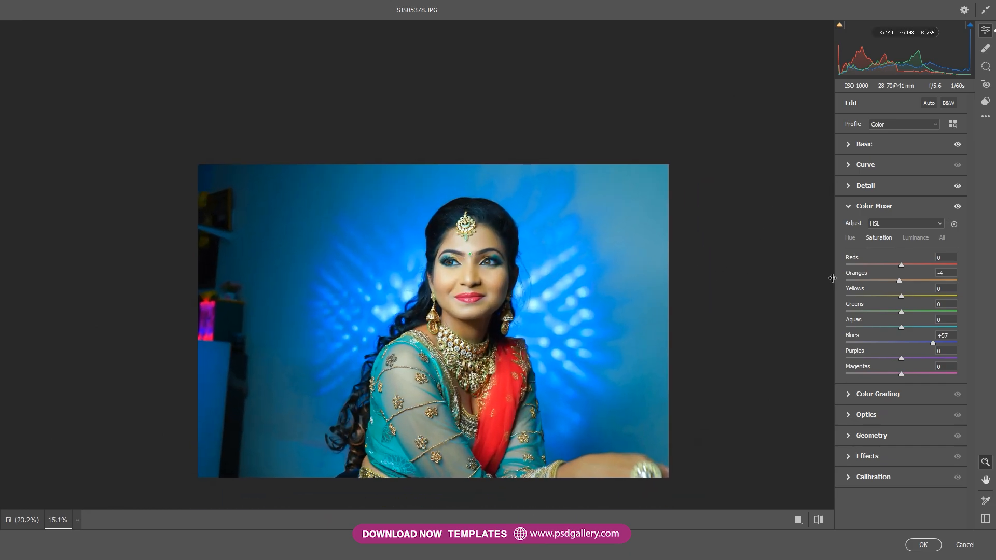
left_click(924, 342)
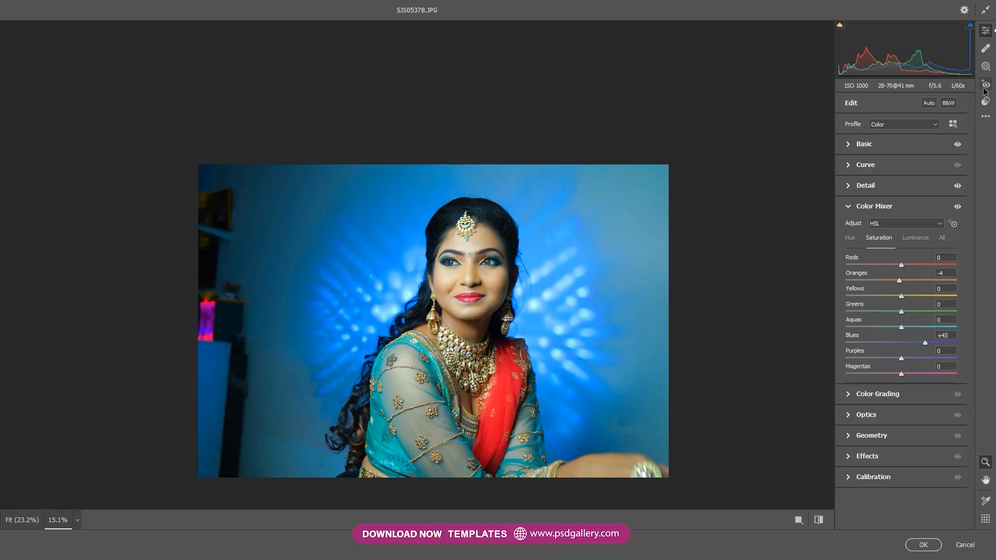
Step: Add a radial gradient mask encircling the woman and the light pattern behind her
left_click(983, 69)
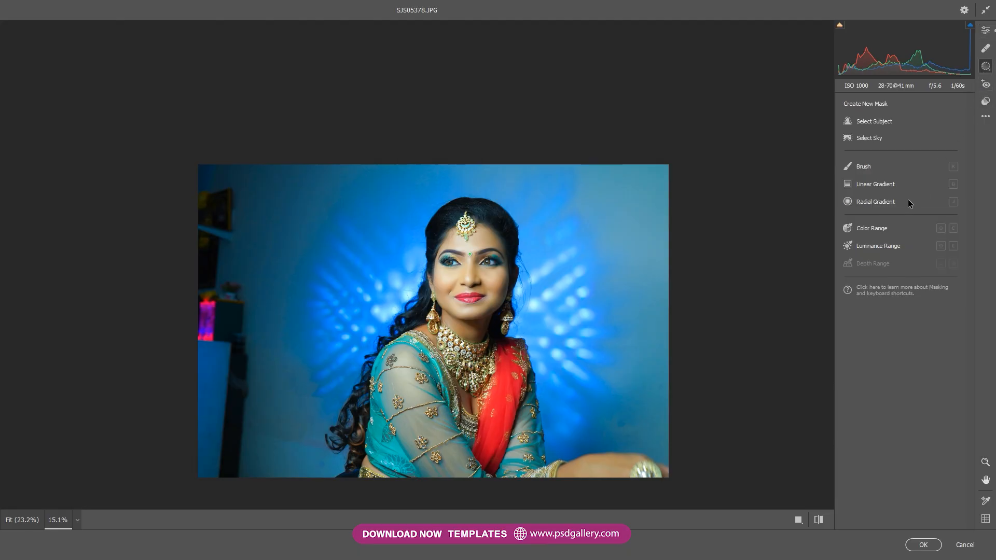
left_click(869, 206)
left_click_drag(447, 343, 577, 471)
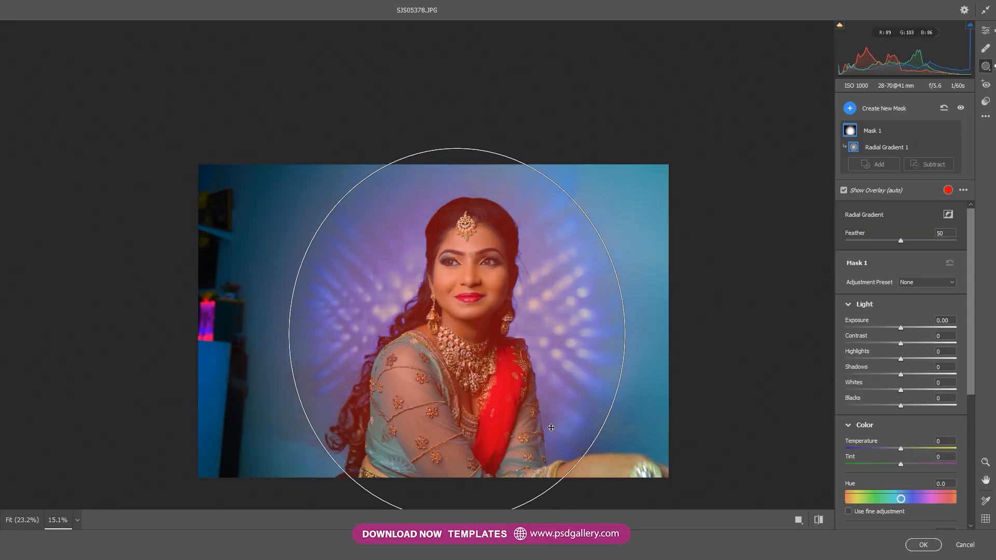
Step: Invert the radial mask and darken the area around the woman with Exposure -2.40
left_click(948, 214)
left_click_drag(892, 330, 863, 325)
key("p")
key("p")
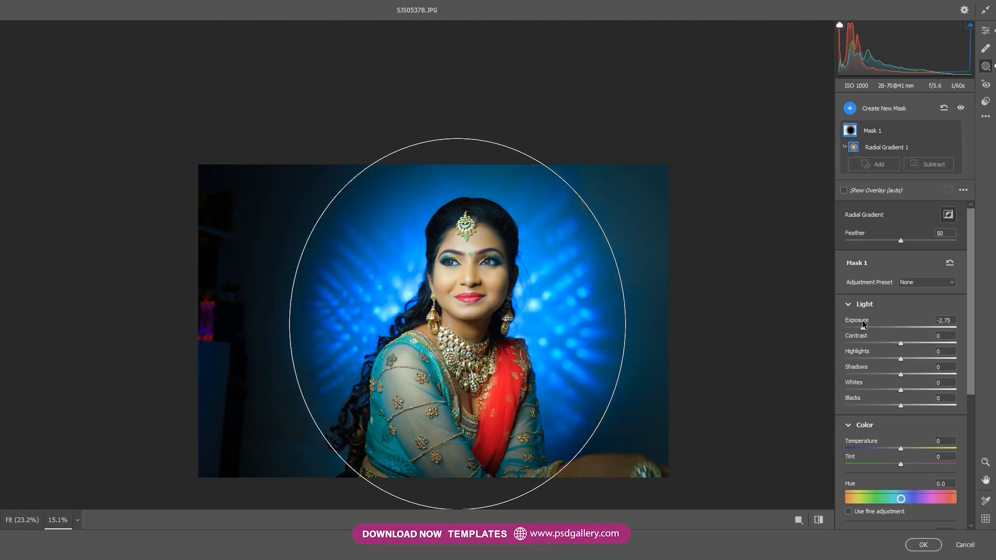
left_click_drag(864, 326, 867, 326)
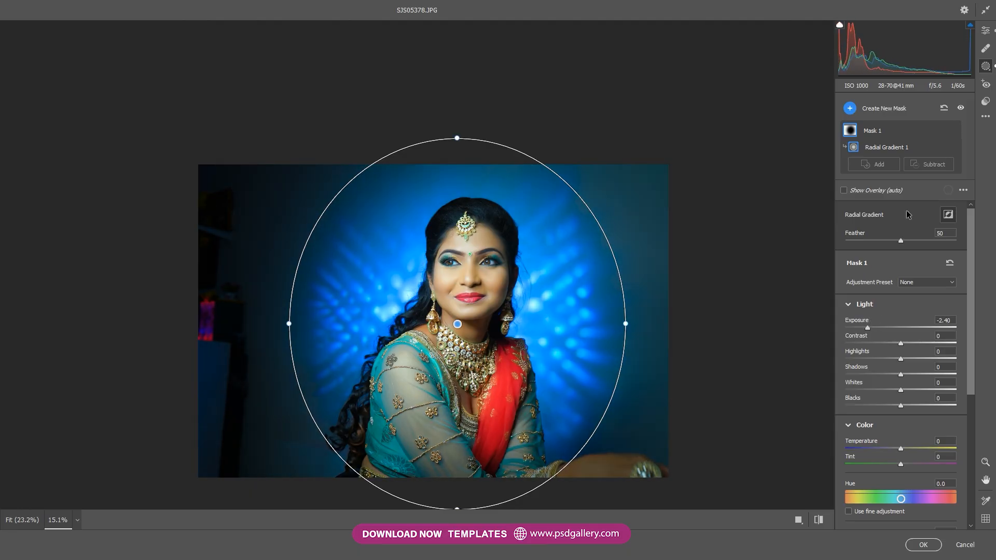
Step: Lower the Oranges saturation a little further in the Color Mixer and apply the Camera Raw edits
left_click(987, 35)
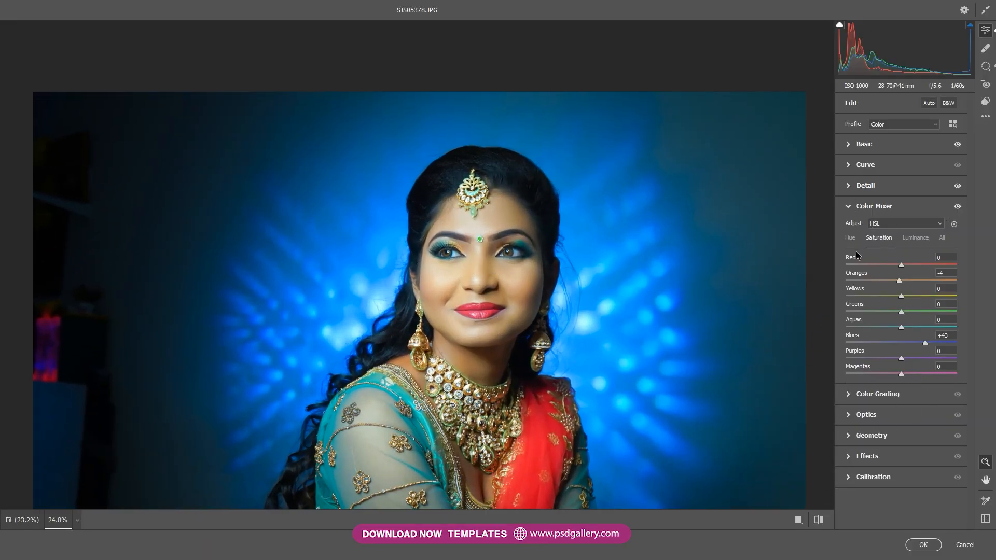
mouse_move(895, 280)
left_mouse_down()
mouse_move(866, 279)
mouse_move(894, 283)
left_mouse_up()
scroll(662, 282, "down", 1)
left_click(923, 544)
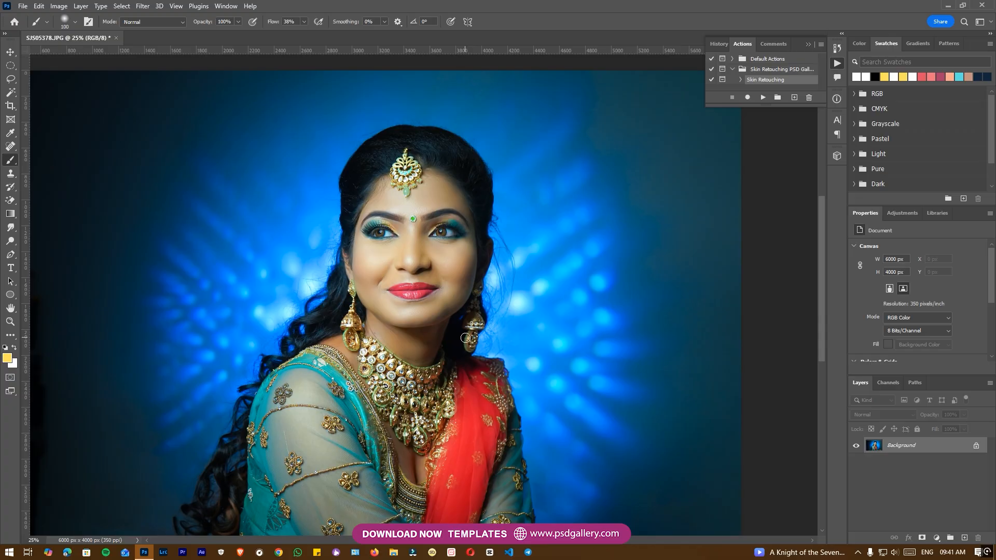
Step: Shift the portrait's midtones in Color Balance with color levels -7, 0 and +9
scroll(466, 338, "down", 2)
scroll(454, 369, "up", 1)
left_click_drag(506, 378, 552, 356)
scroll(426, 366, "up", 1)
scroll(535, 356, "down", 2)
scroll(532, 357, "up", 3)
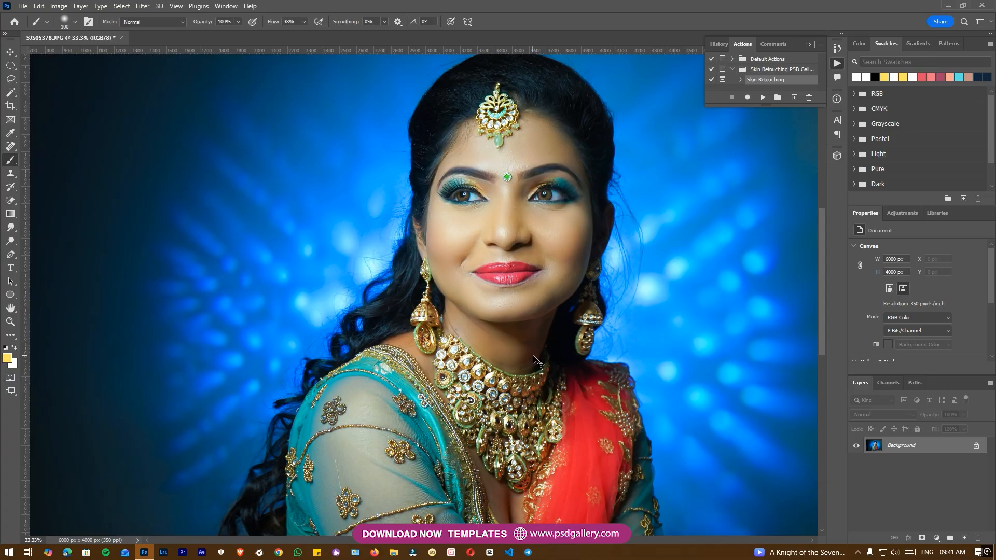
key("ctrl+b")
left_click_drag(457, 452, 460, 446)
left_click(453, 426)
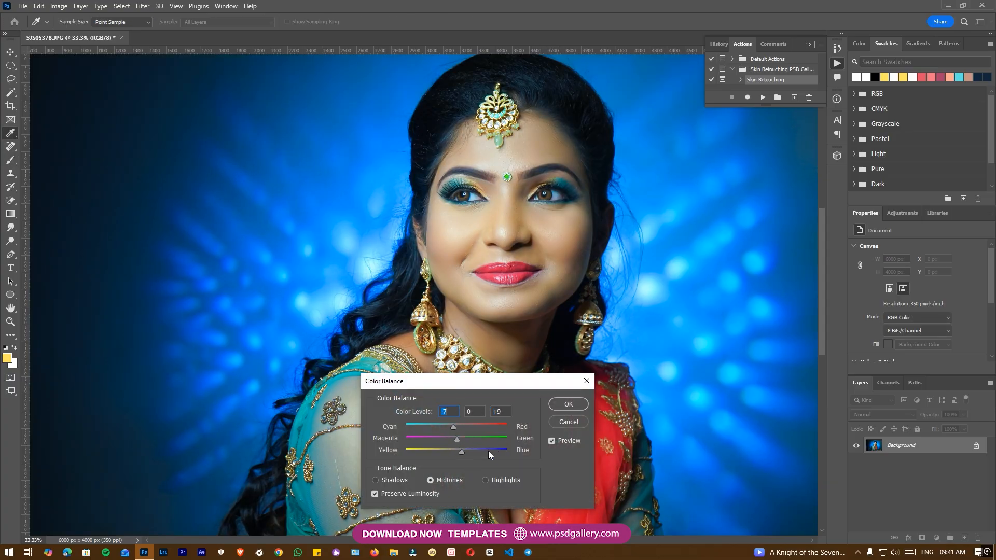
Step: Adjust the highlights in Color Balance and apply the correction
left_click(504, 480)
left_click_drag(456, 427, 459, 450)
left_click(564, 440)
left_click(568, 405)
key("b")
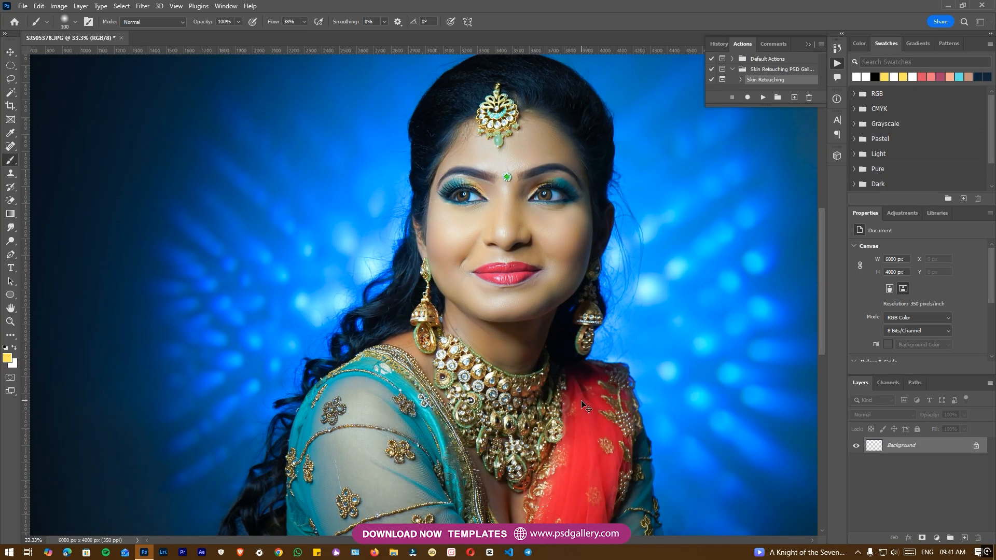
Step: Crop the image to 5413 x 3868 px, trimming the dark furniture on the left side and a strip along the top
key("ctrl+minus")
key("ctrl+minus")
key("ctrl+minus")
key("ctrl+minus")
left_click_drag(556, 403, 514, 403)
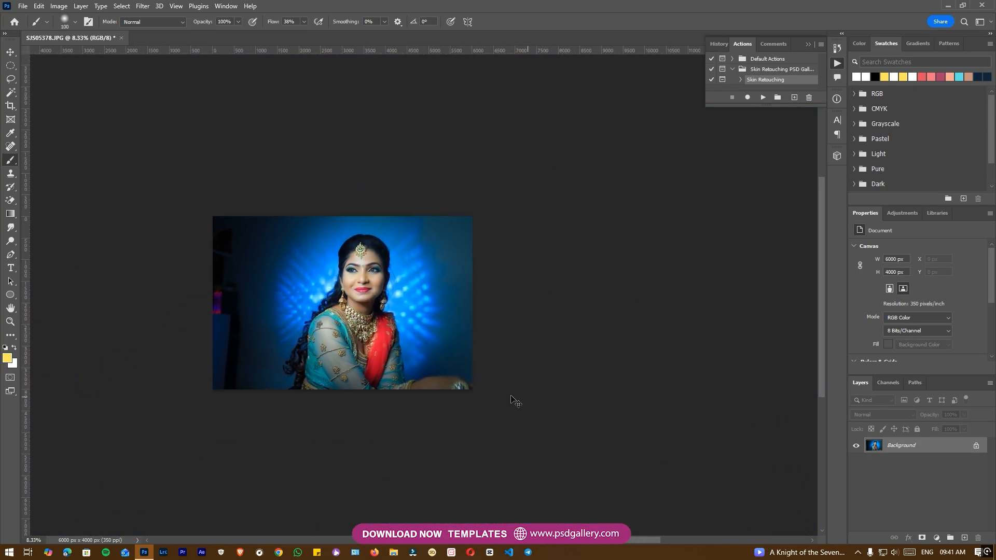
key("ctrl+plus")
left_click_drag(382, 365, 428, 377)
key("c")
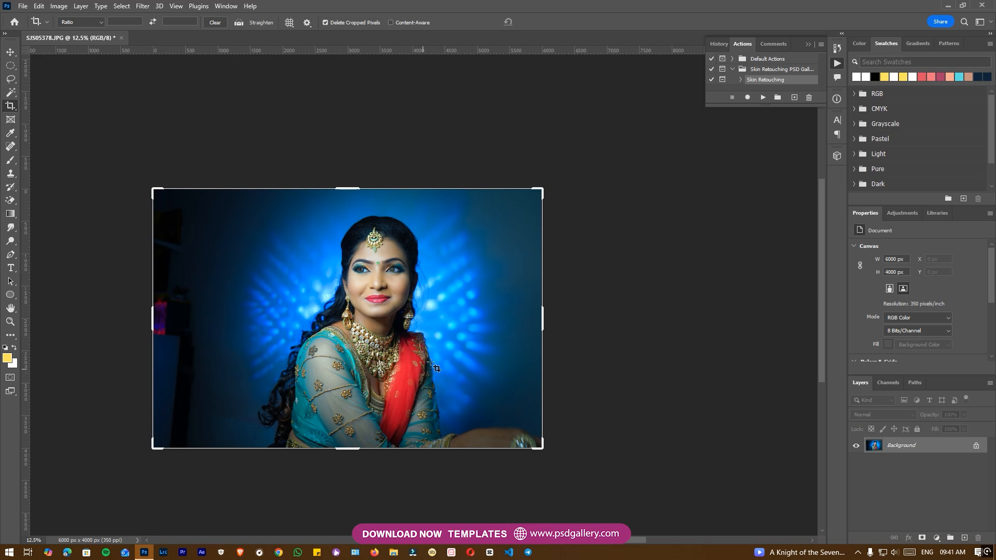
key("ctrl+plus")
left_click_drag(65, 154, 90, 161)
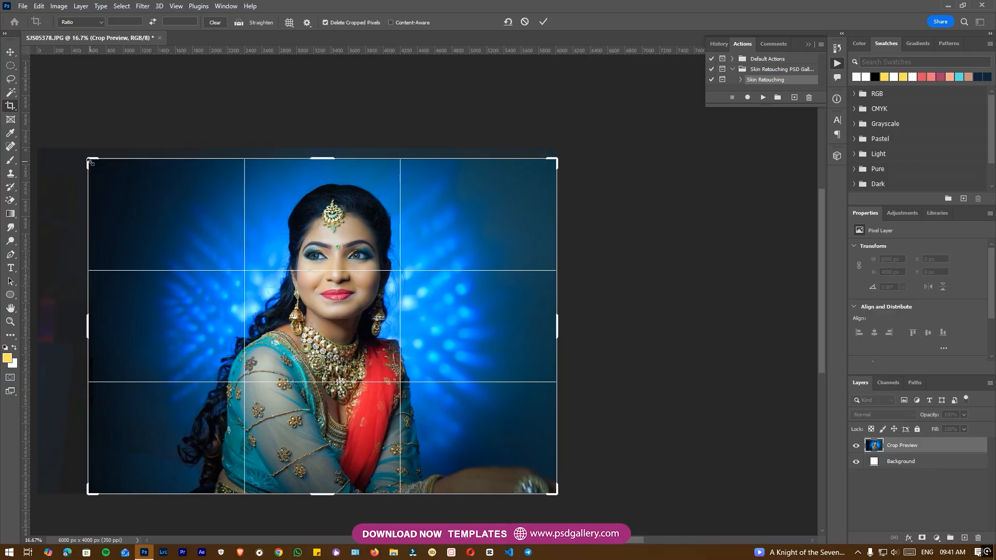
key("Return")
Step: Examine the cropped portrait up close around the face and hair at 50% zoom
left_click_drag(318, 327, 382, 332)
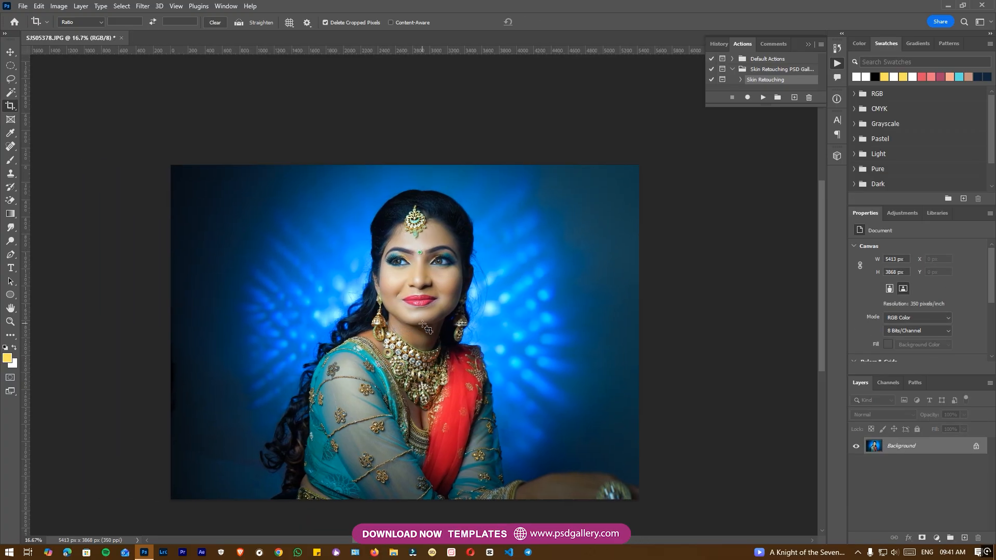
key("ctrl+plus")
left_click_drag(527, 415, 507, 424)
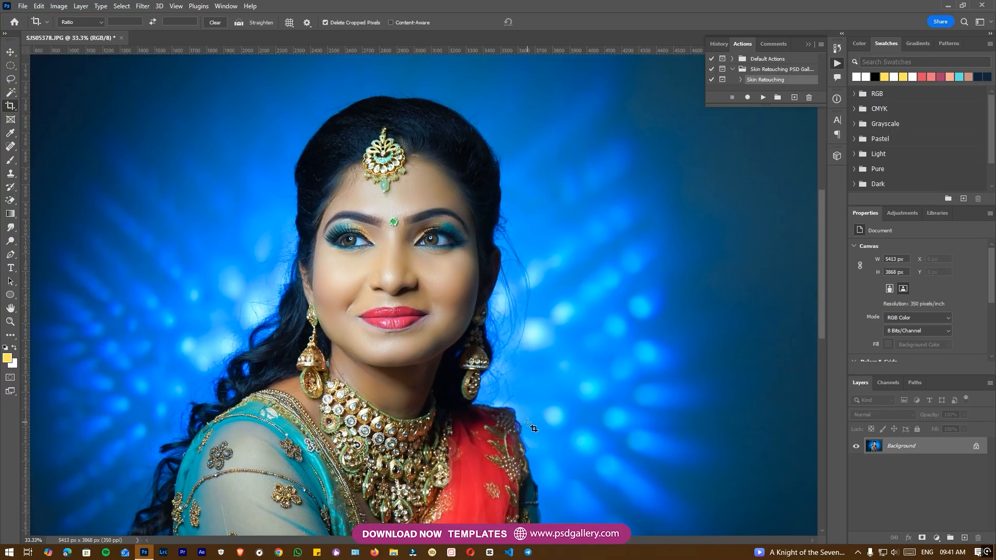
key("v")
key("ctrl+plus")
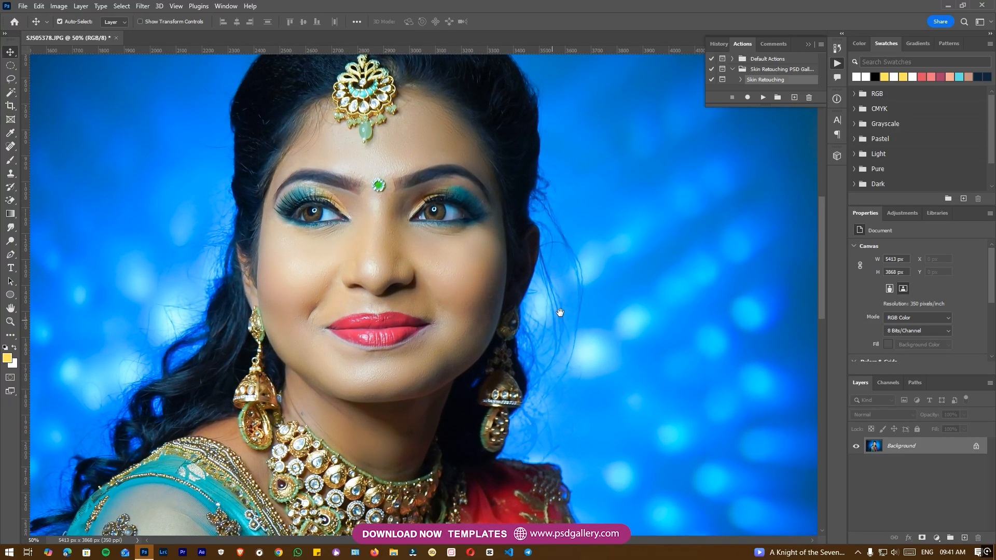
left_click_drag(560, 312, 555, 369)
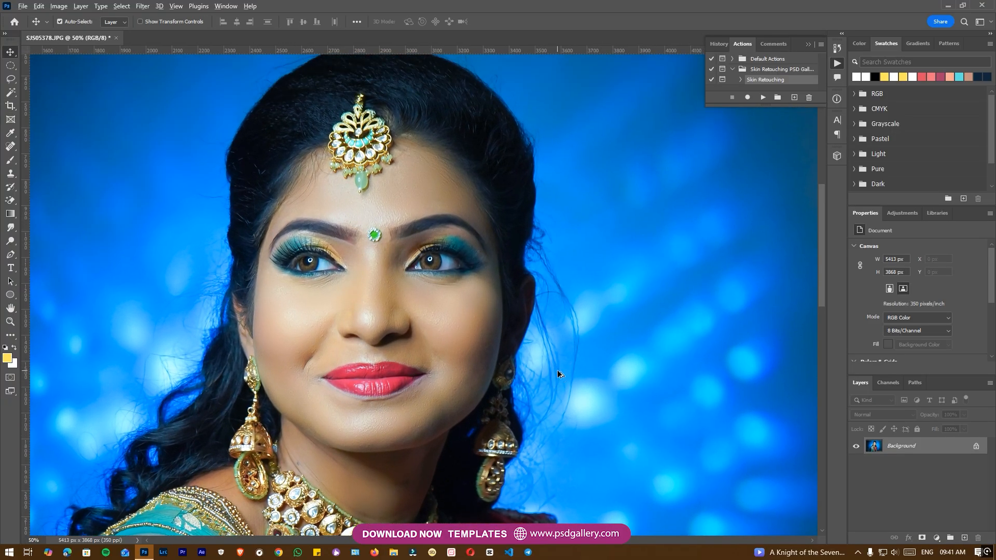